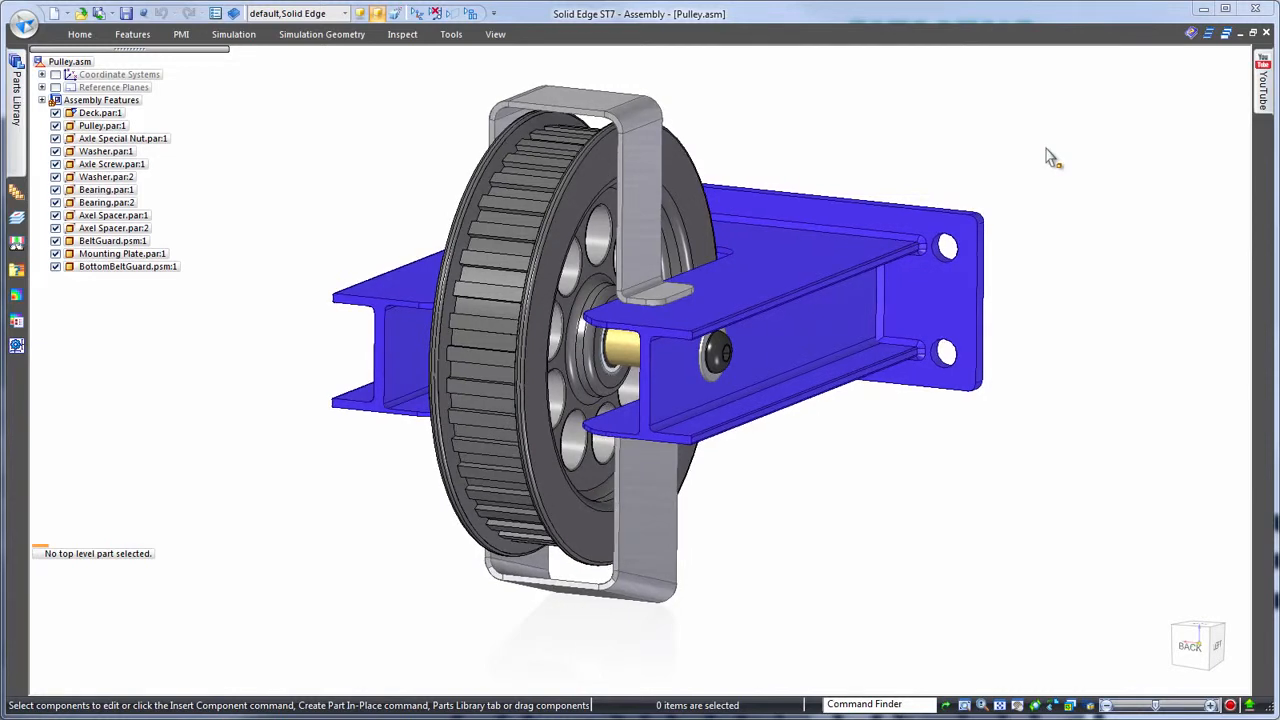
Open the pulley for in-place editing from the assembly.
middle_drag(1138, 110, 865, 134)
click(760, 152)
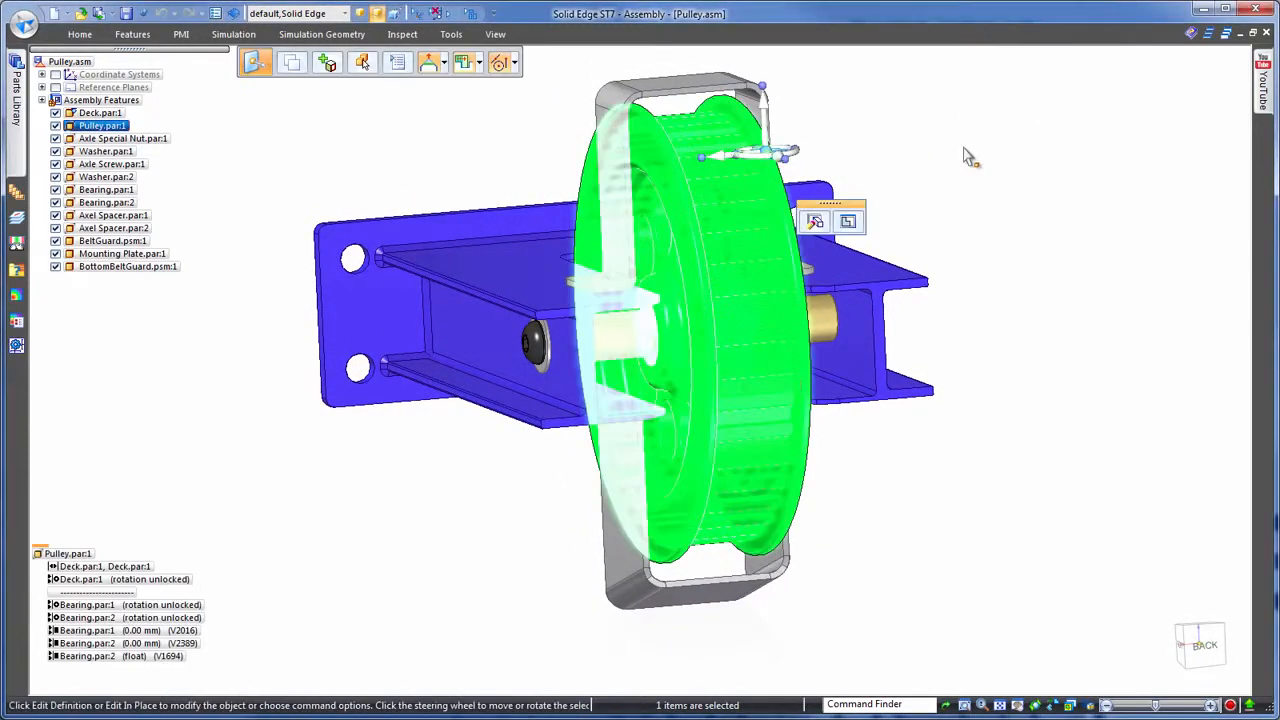
click(848, 221)
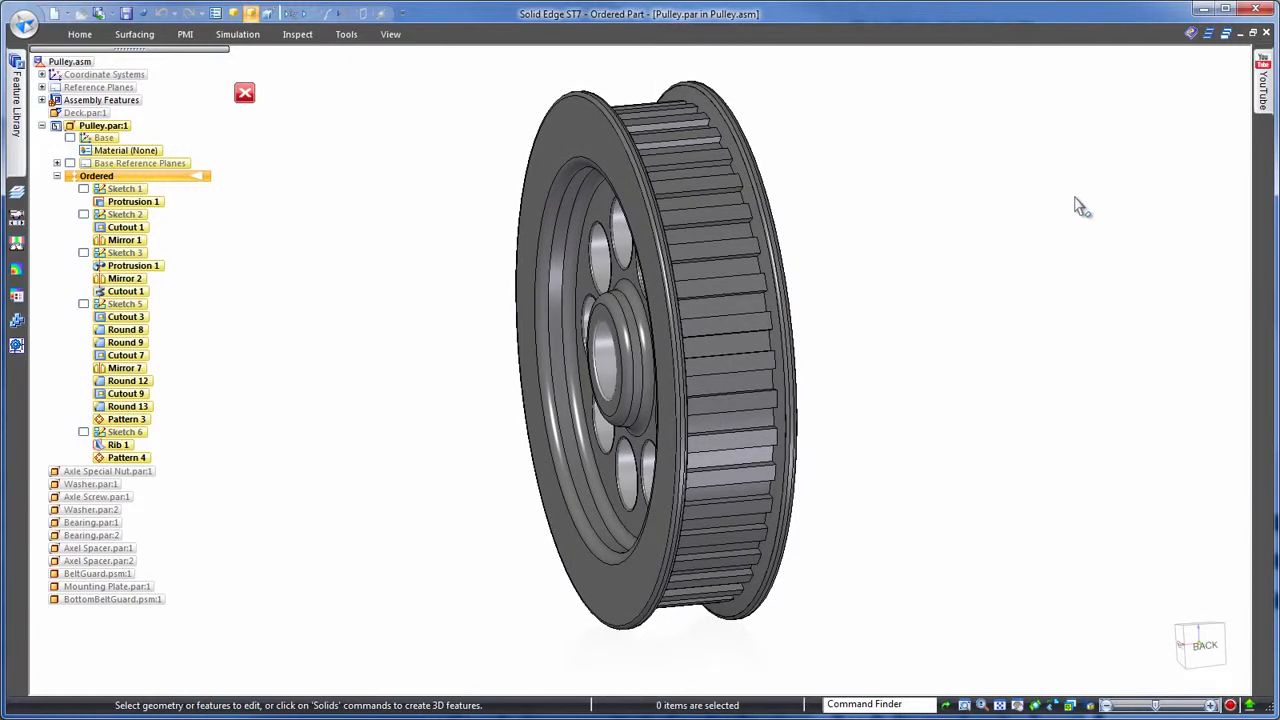
Try setting the width dimension of the pulley's base protrusion to 55 mm with Dynamic Edit, and undo the change.
click(583, 128)
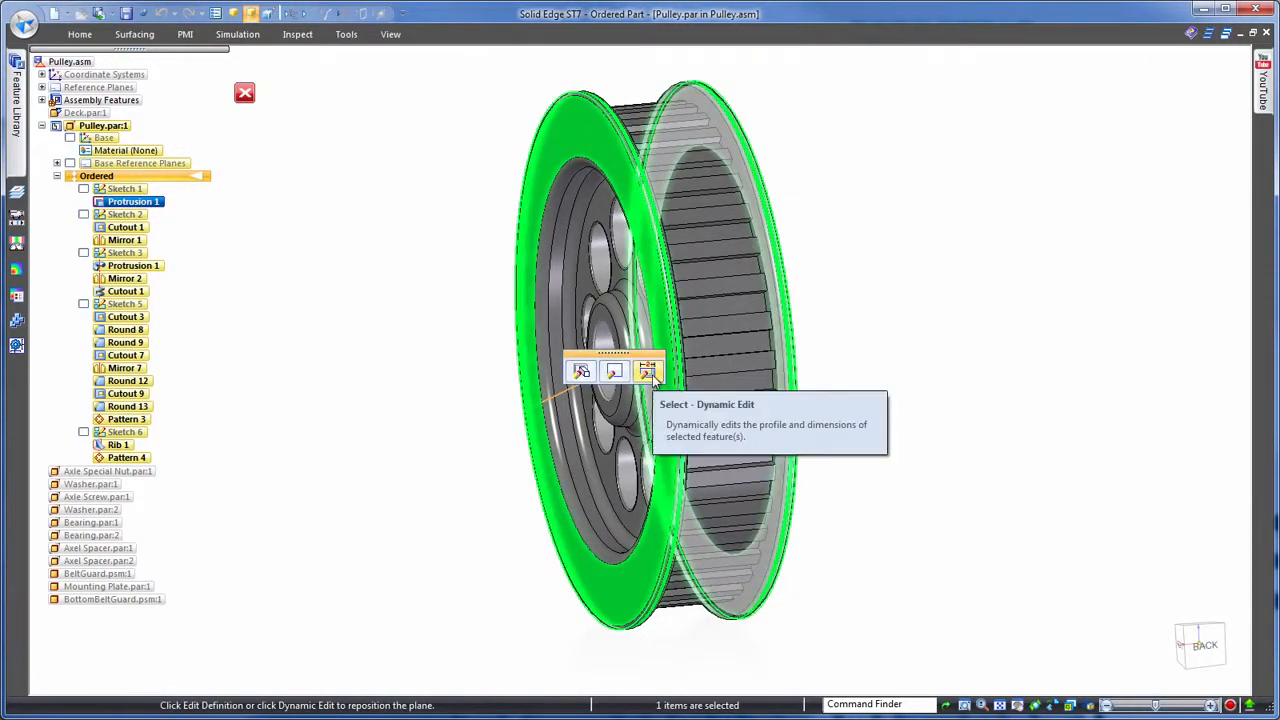
click(648, 372)
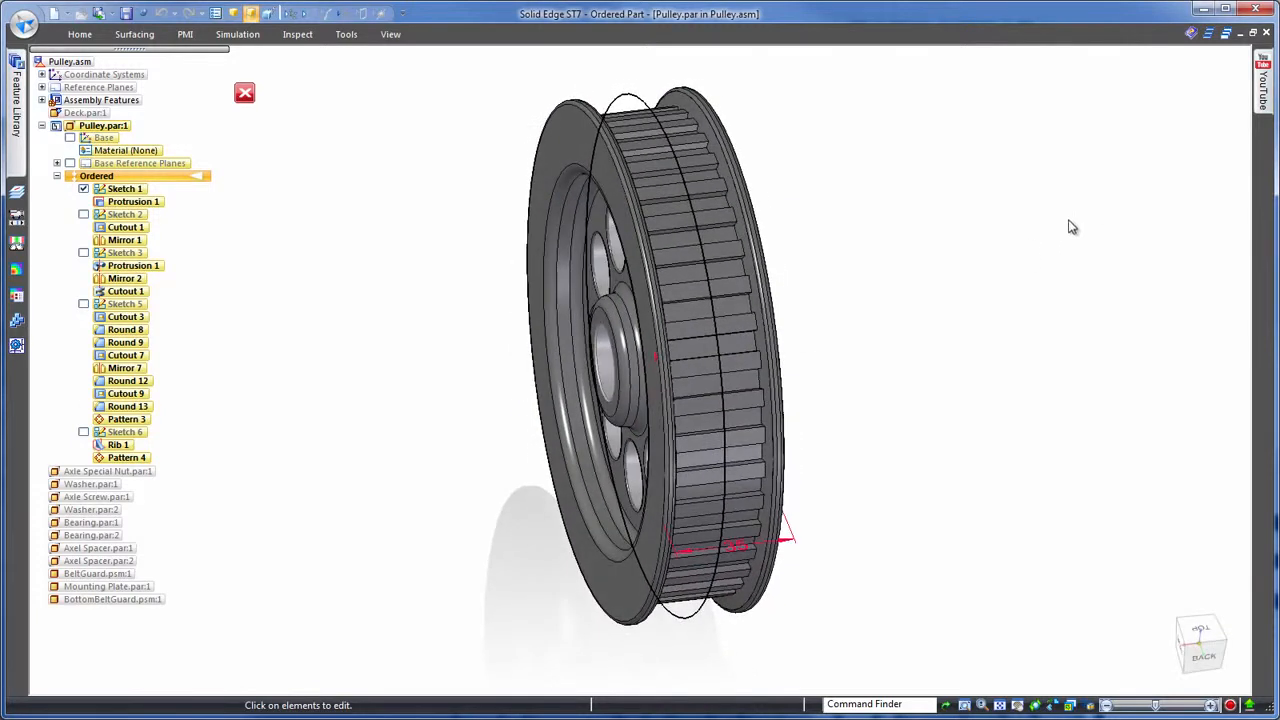
click(738, 550)
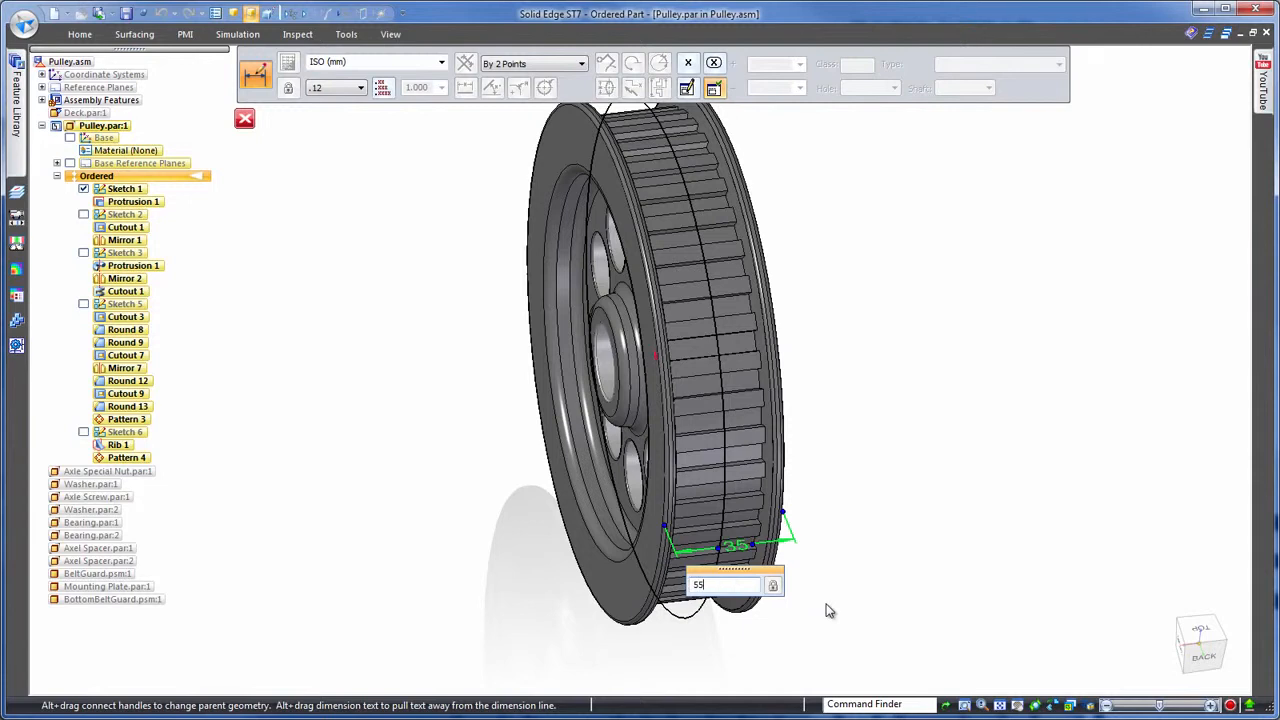
click(920, 396)
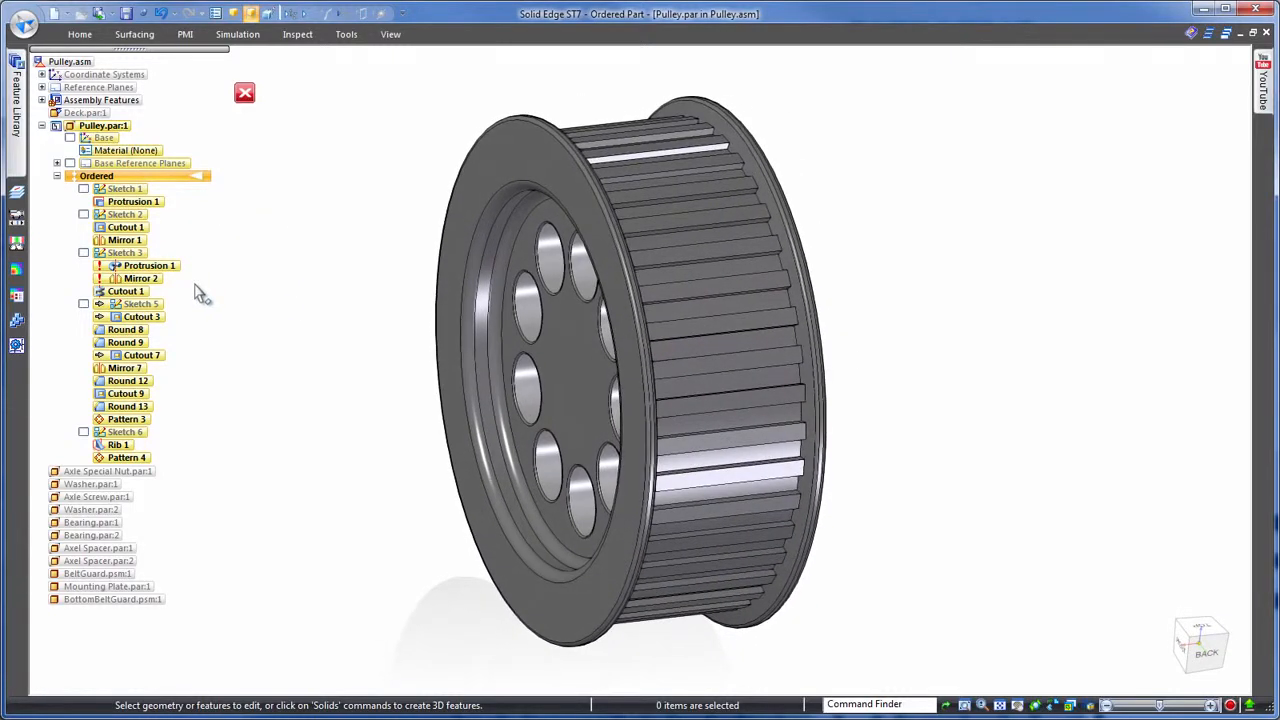
click(160, 13)
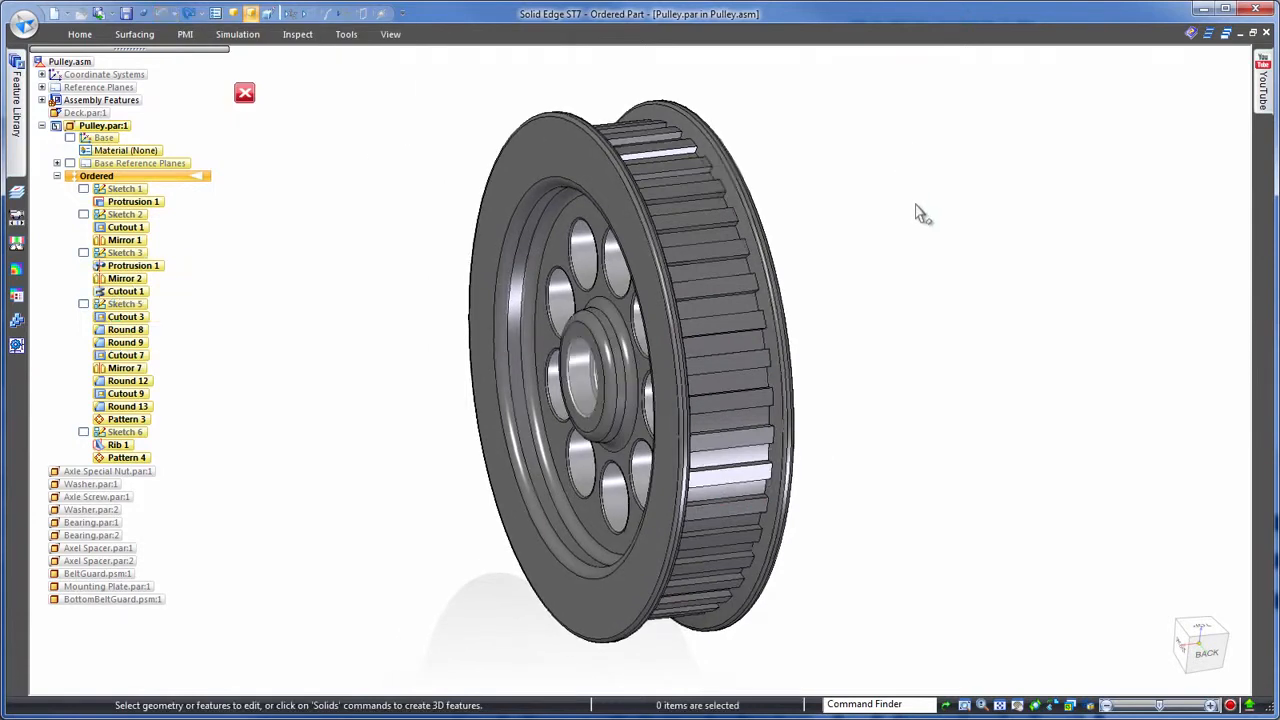
Set the pulley hub's protrusion length to 20 mm with Dynamic Edit.
click(604, 333)
click(557, 316)
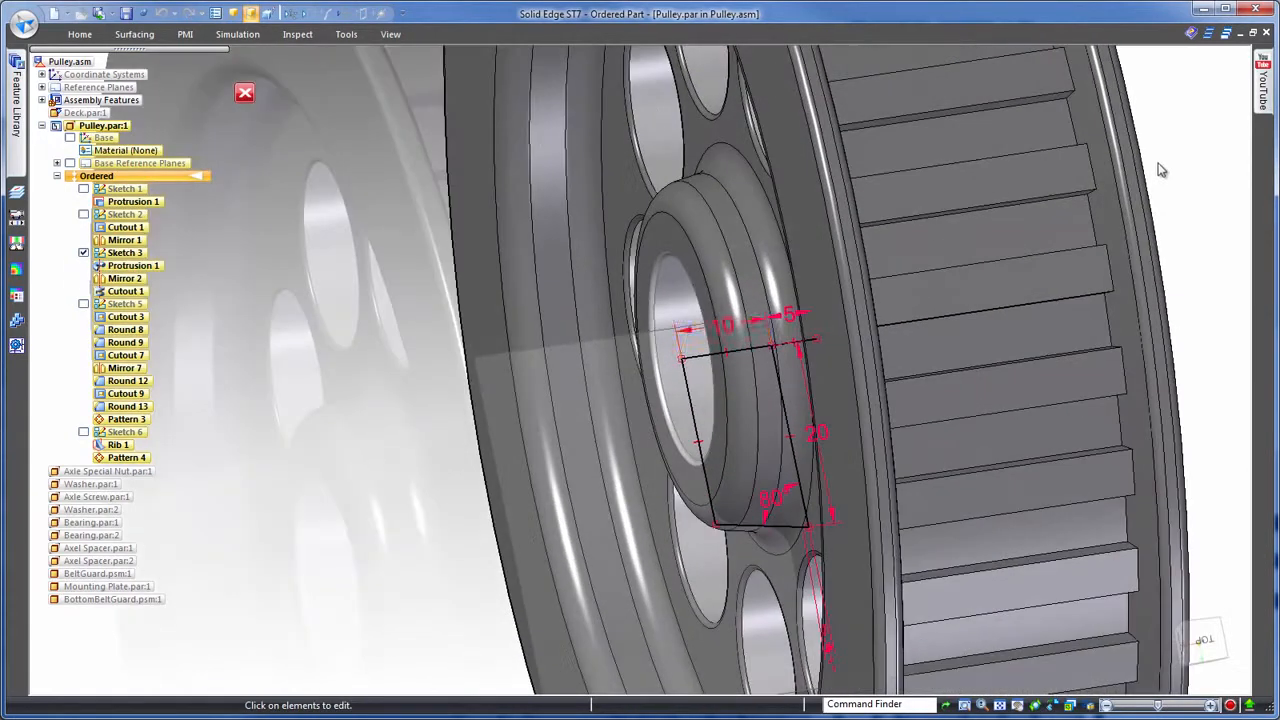
click(730, 330)
text(20)
key(Return)
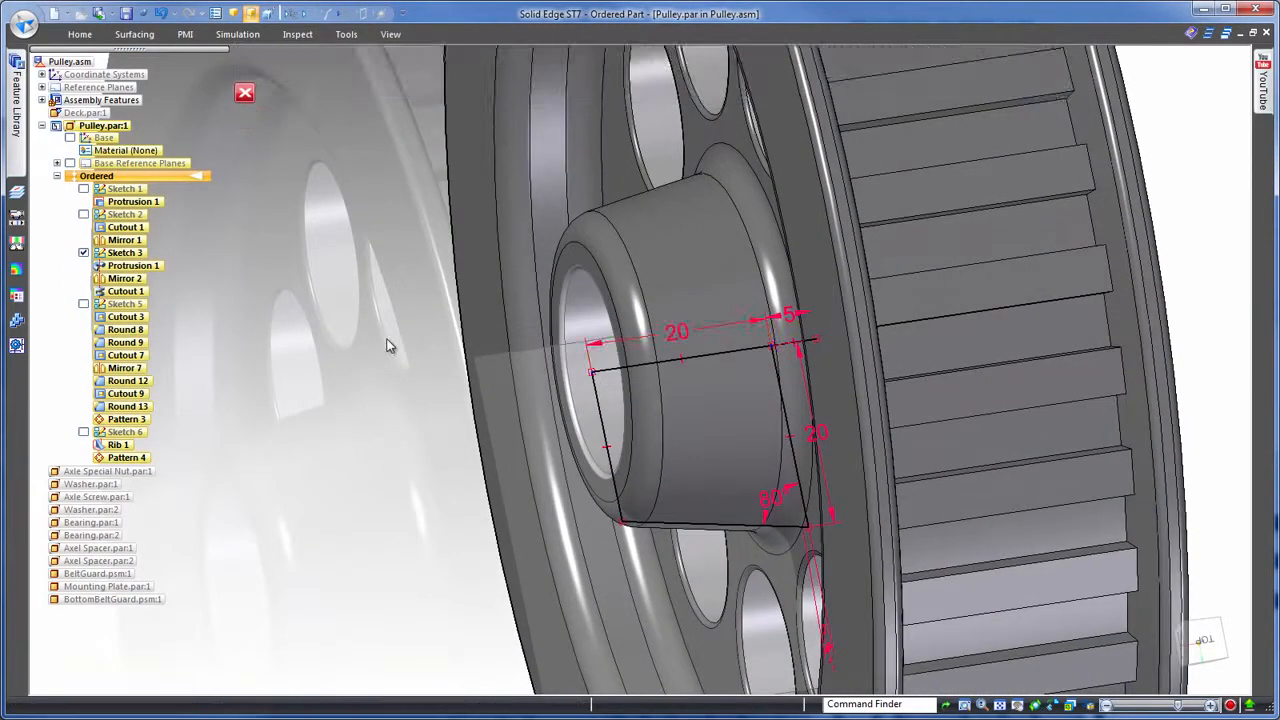
Widen the pulley by increasing the width dimension of its base protrusion with Dynamic Edit.
click(557, 150)
click(720, 642)
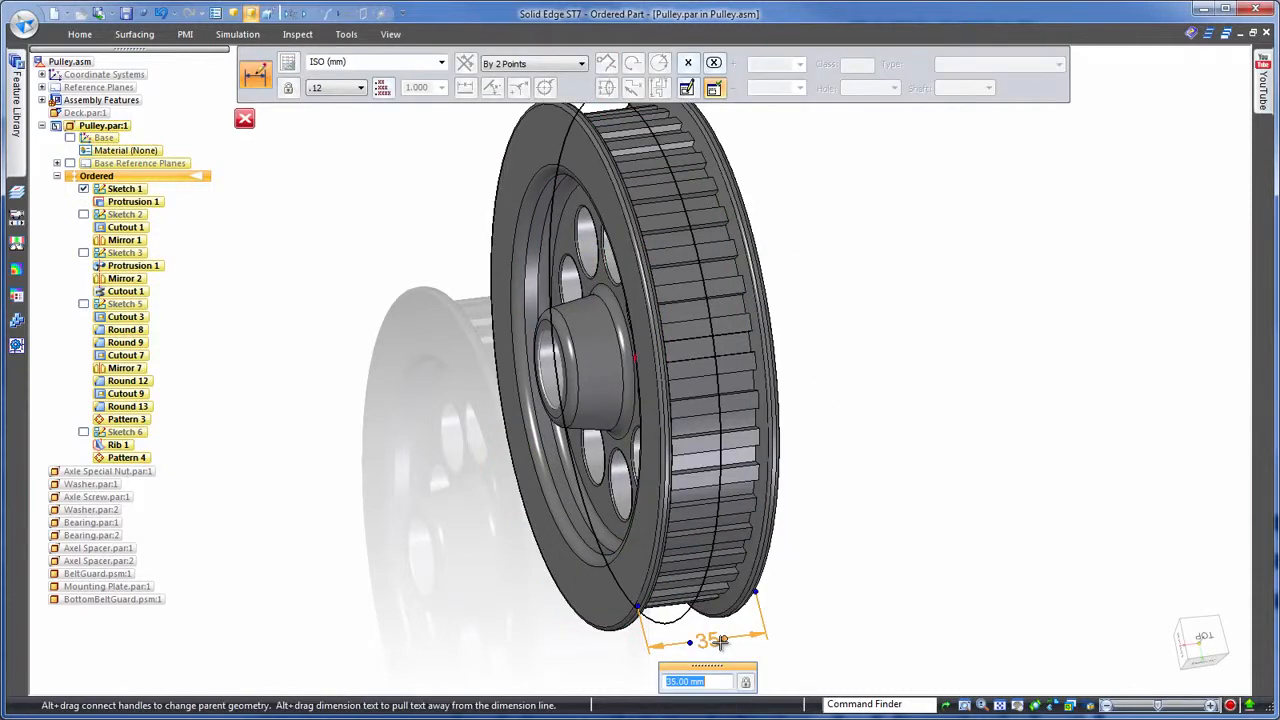
key(Return)
click(1009, 346)
Edit the depth dimension of the recess cutout in the pulley's side face with Dynamic Edit.
click(562, 308)
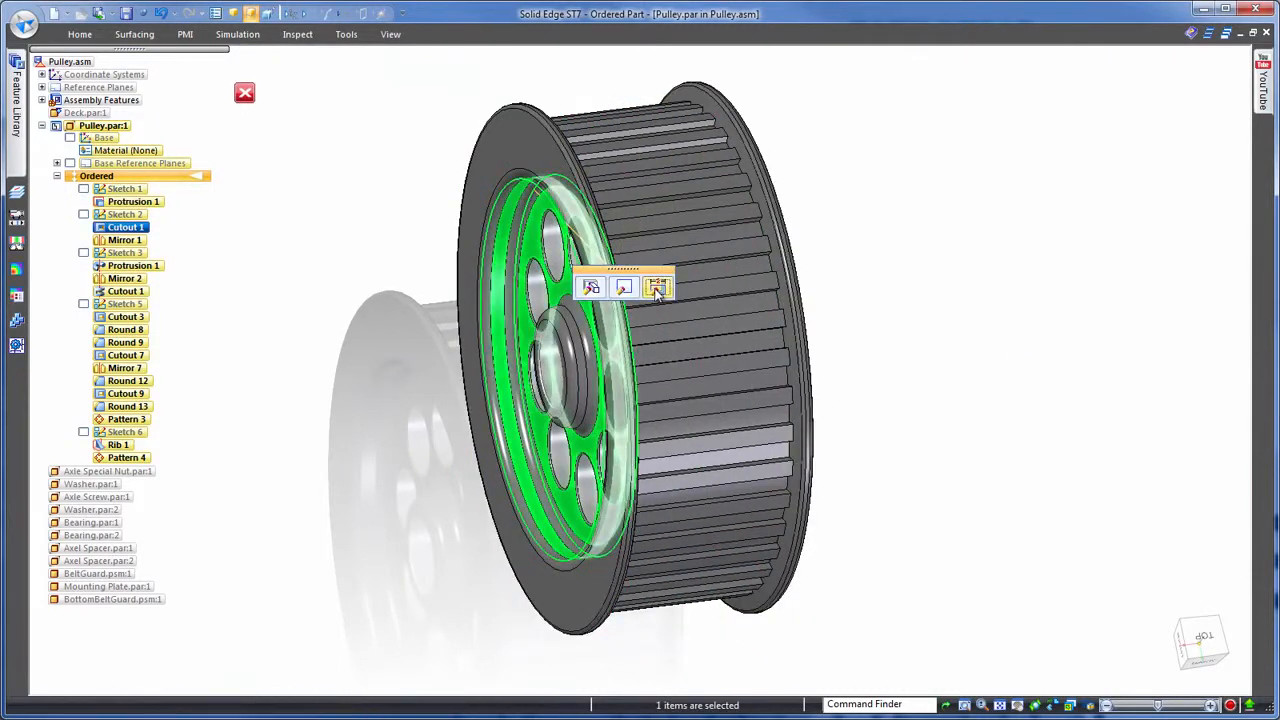
click(657, 286)
click(621, 591)
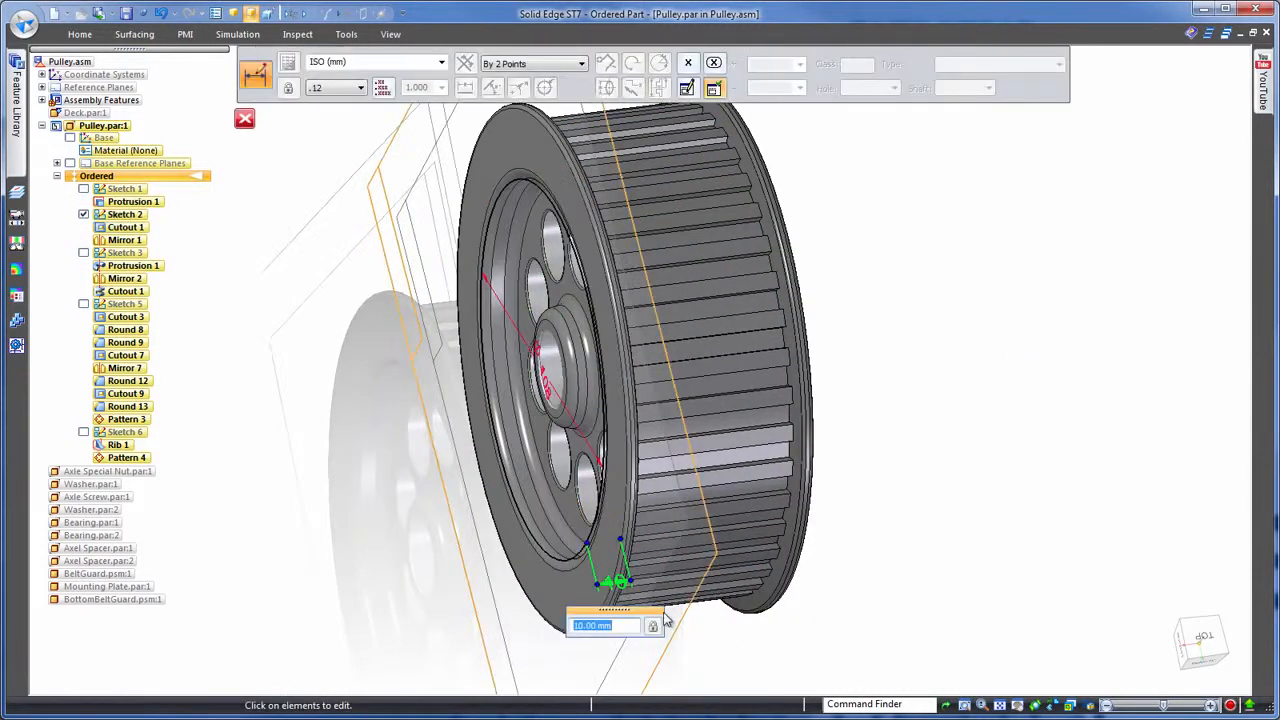
click(997, 439)
click(997, 439)
Display the surrounding components around the edited pulley and return to the assembly.
middle_drag(997, 439, 1041, 228)
key(ctrl+shift+p)
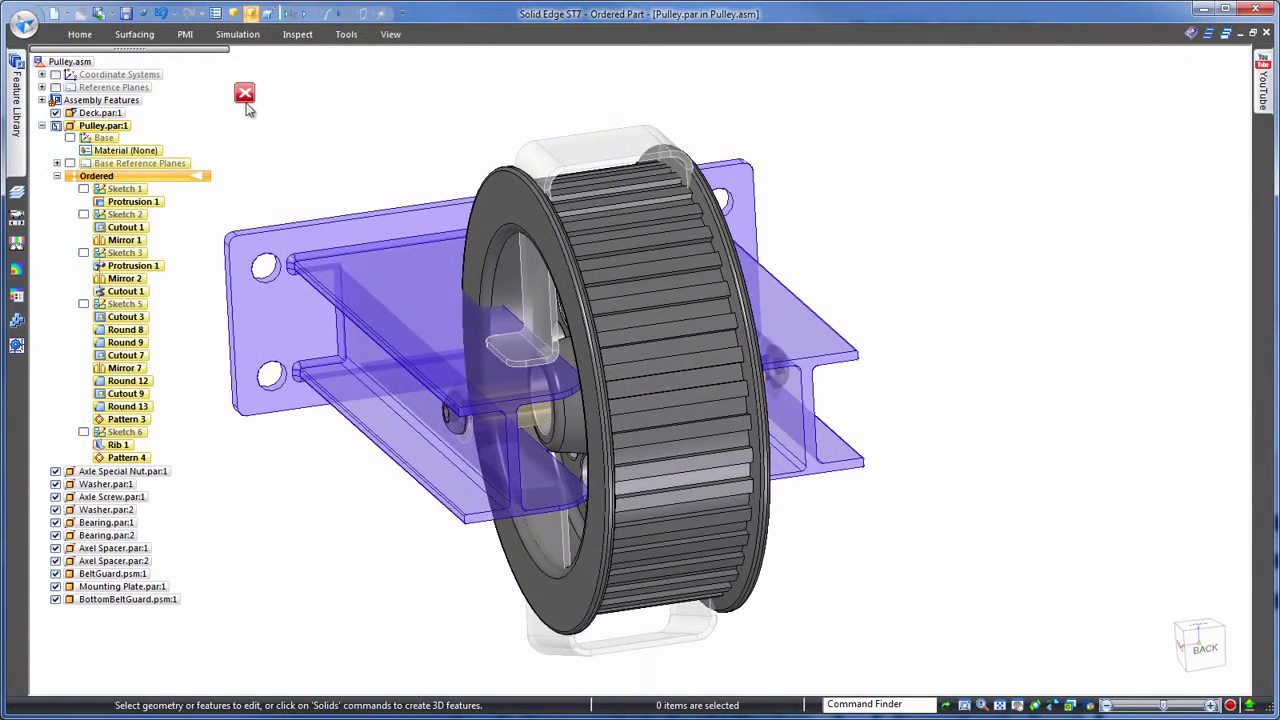
click(245, 95)
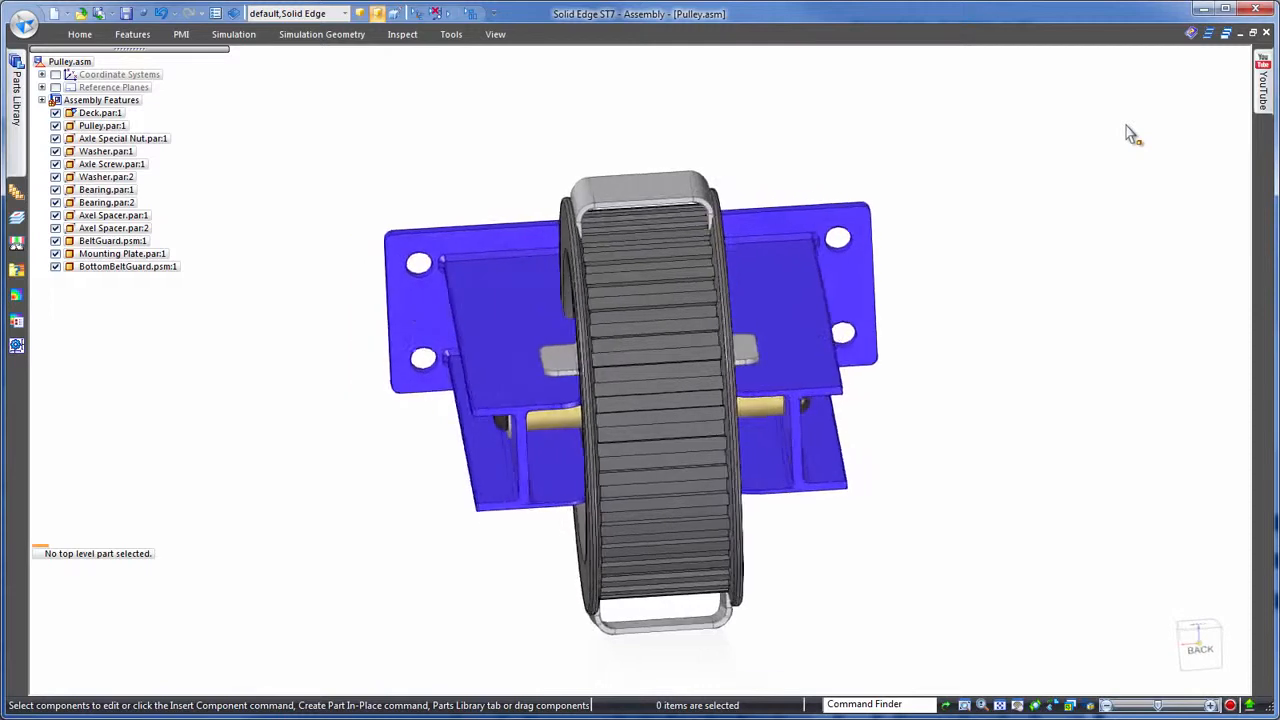
Hide the pulley in the assembly to expose the axle, bearings and deck slot.
click(1208, 648)
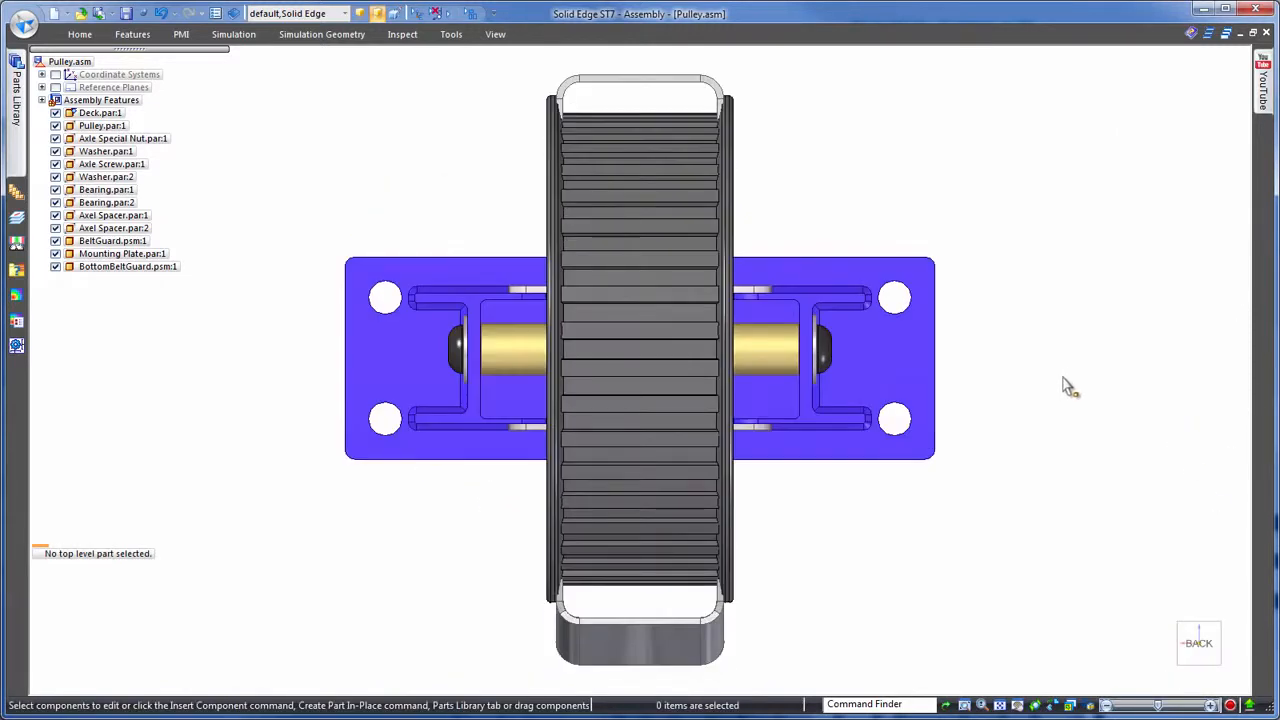
click(56, 126)
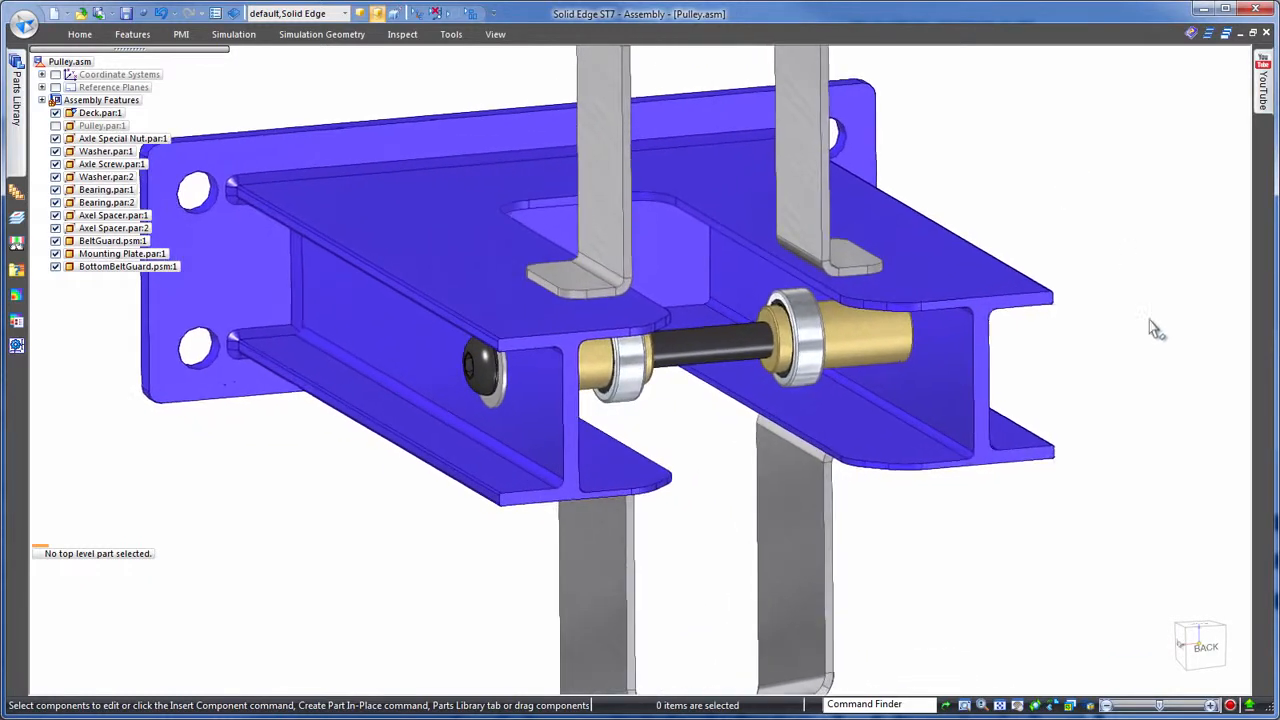
click(735, 405)
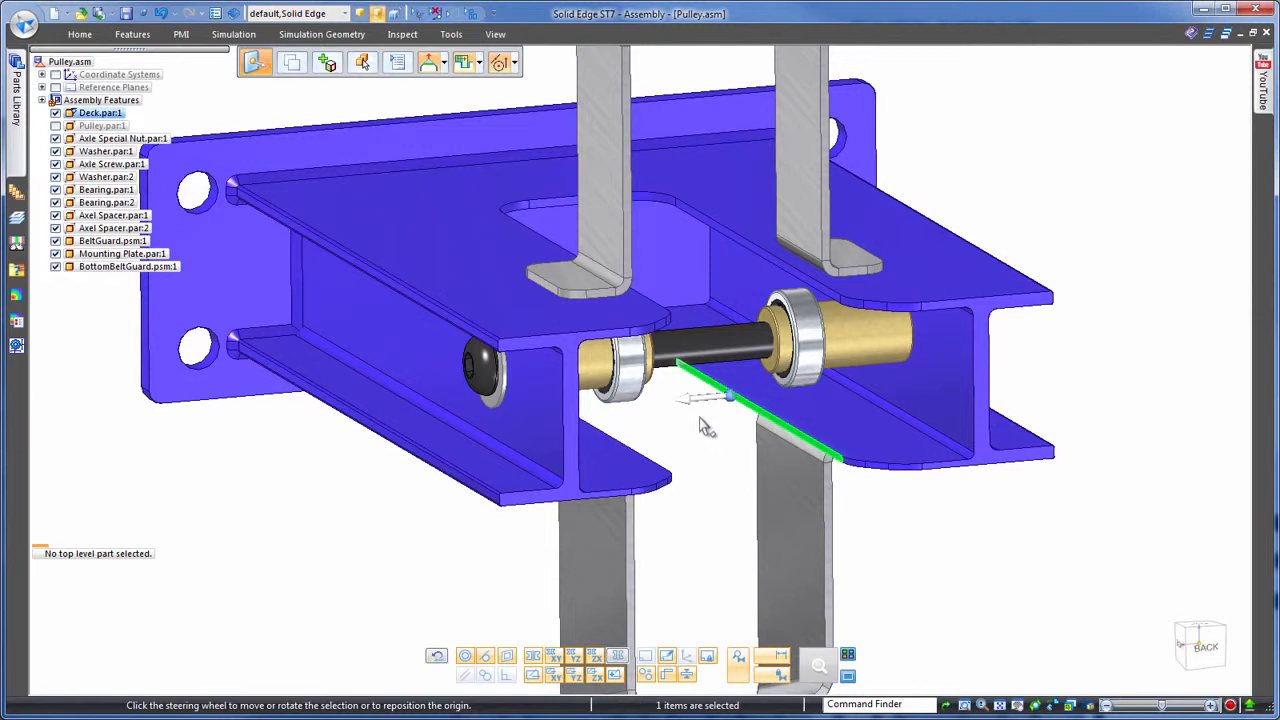
click(700, 410)
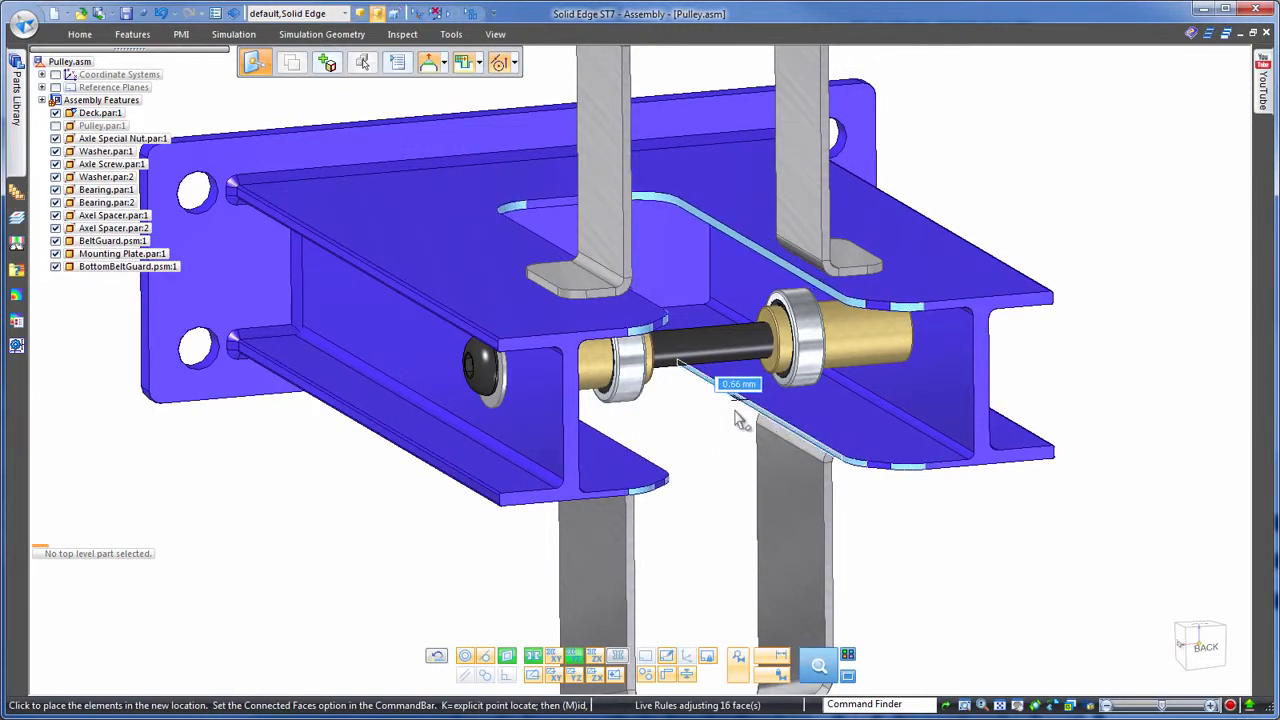
click(738, 418)
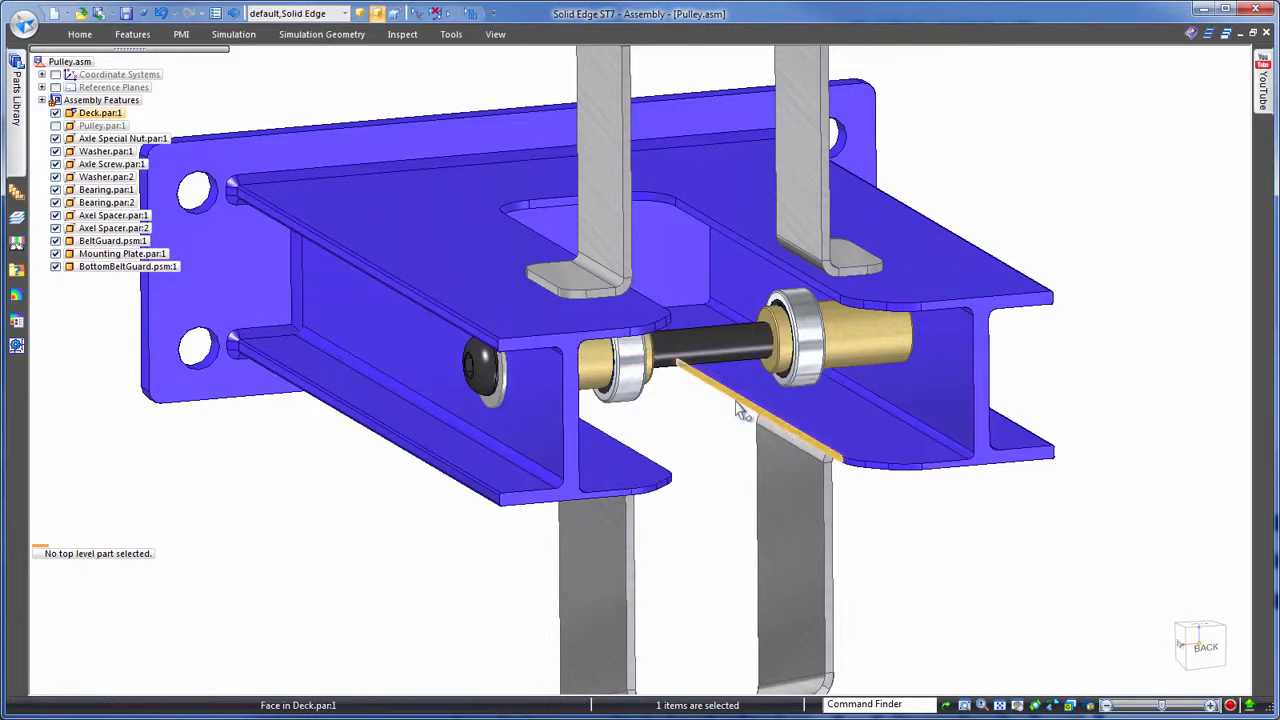
Move the deck's inner slot face, the axle spacer's face and the matching side and flange faces of both belt guards outward together.
click(713, 458)
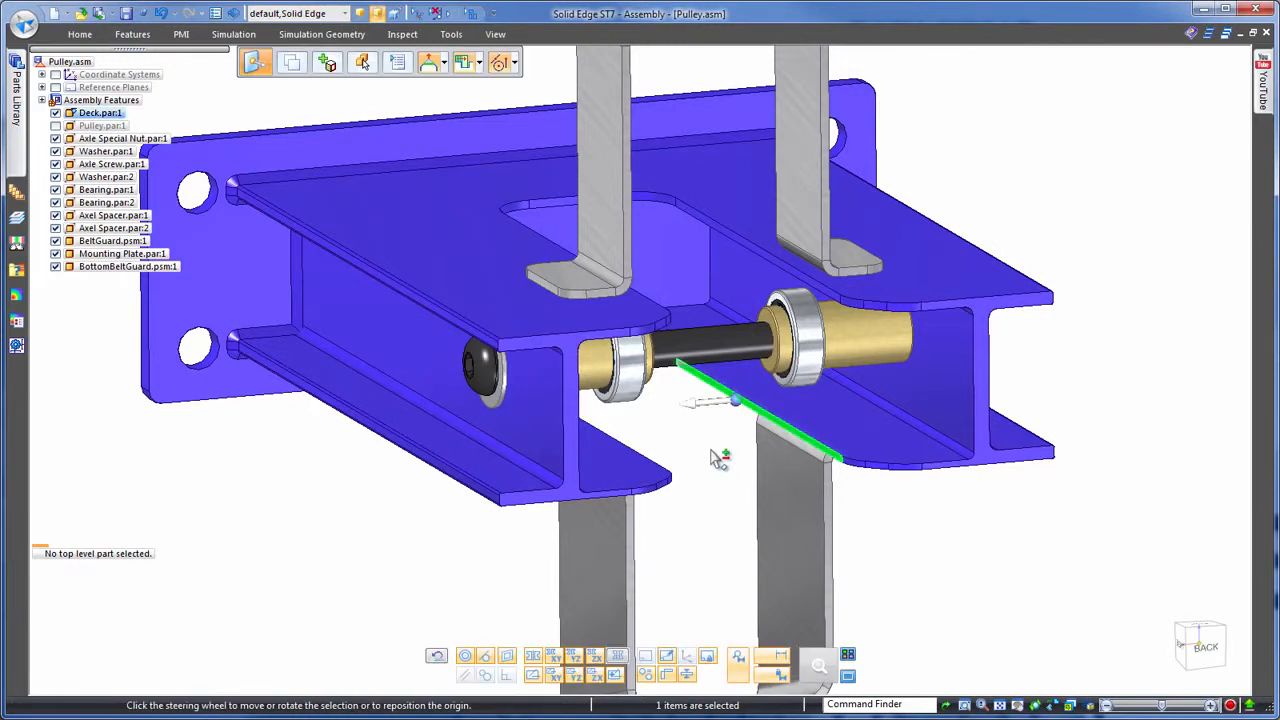
ctrl+click(776, 370)
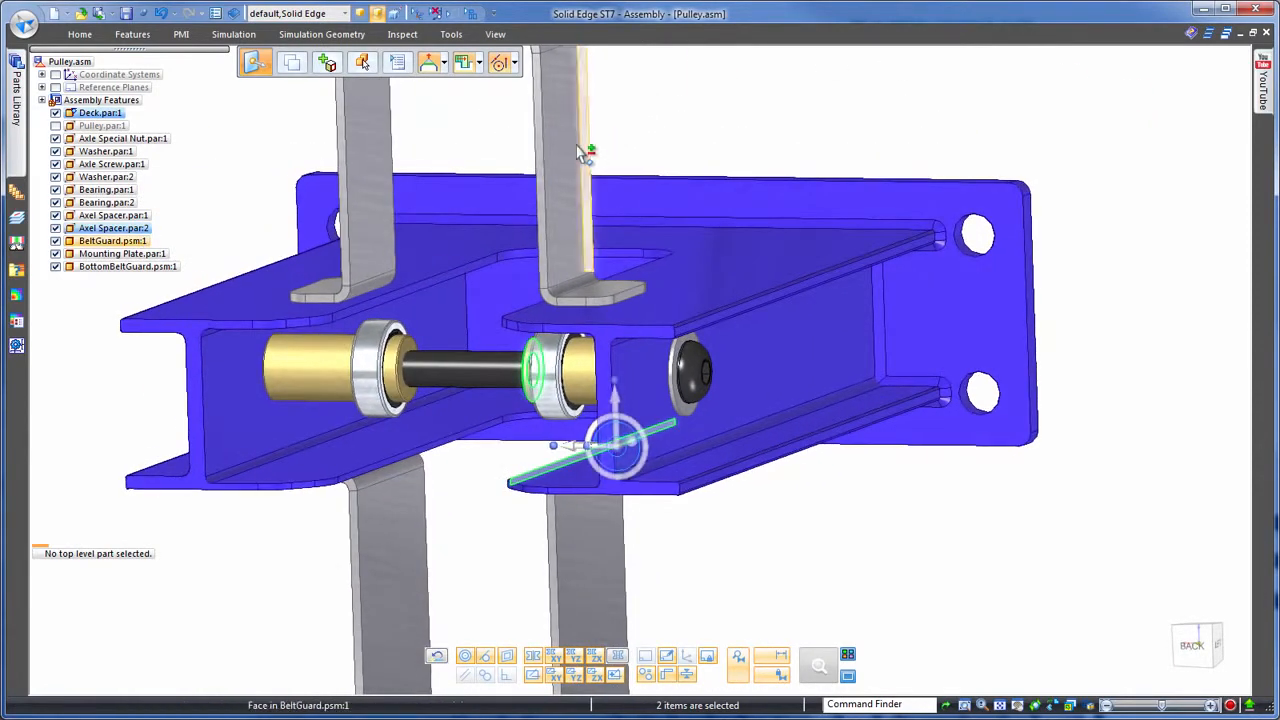
ctrl+click(586, 150)
click(632, 299)
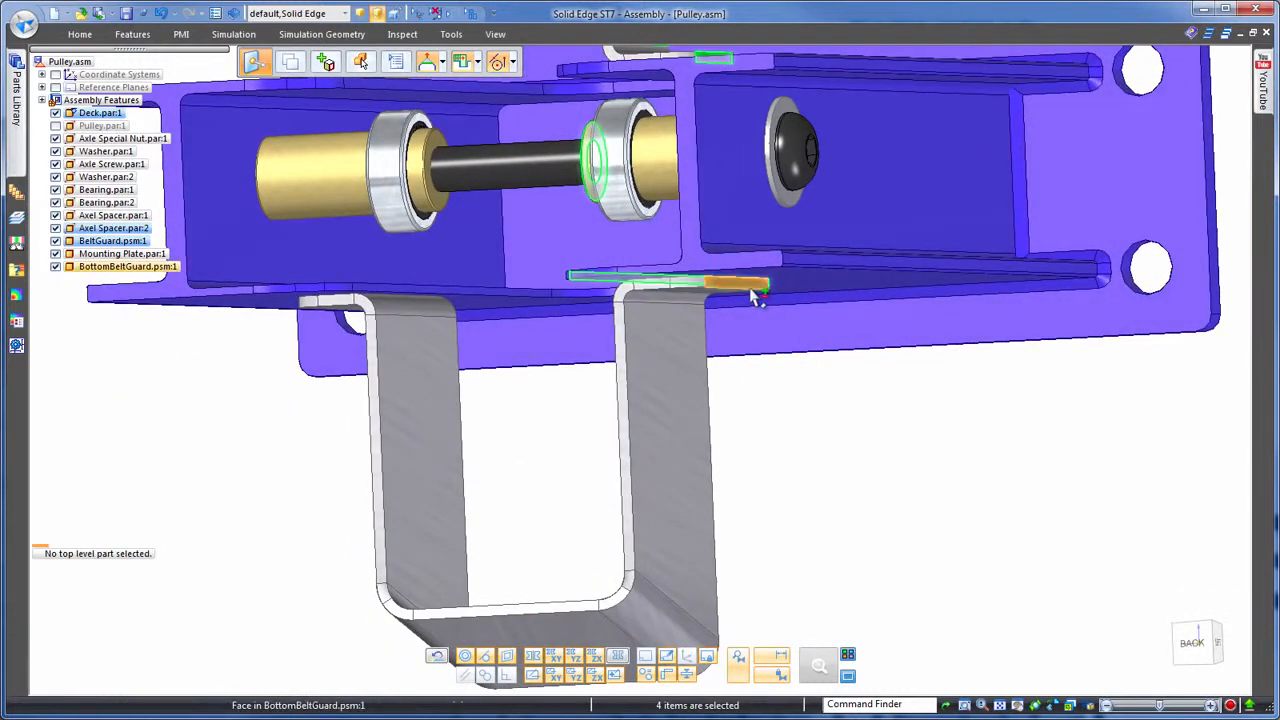
ctrl+click(677, 395)
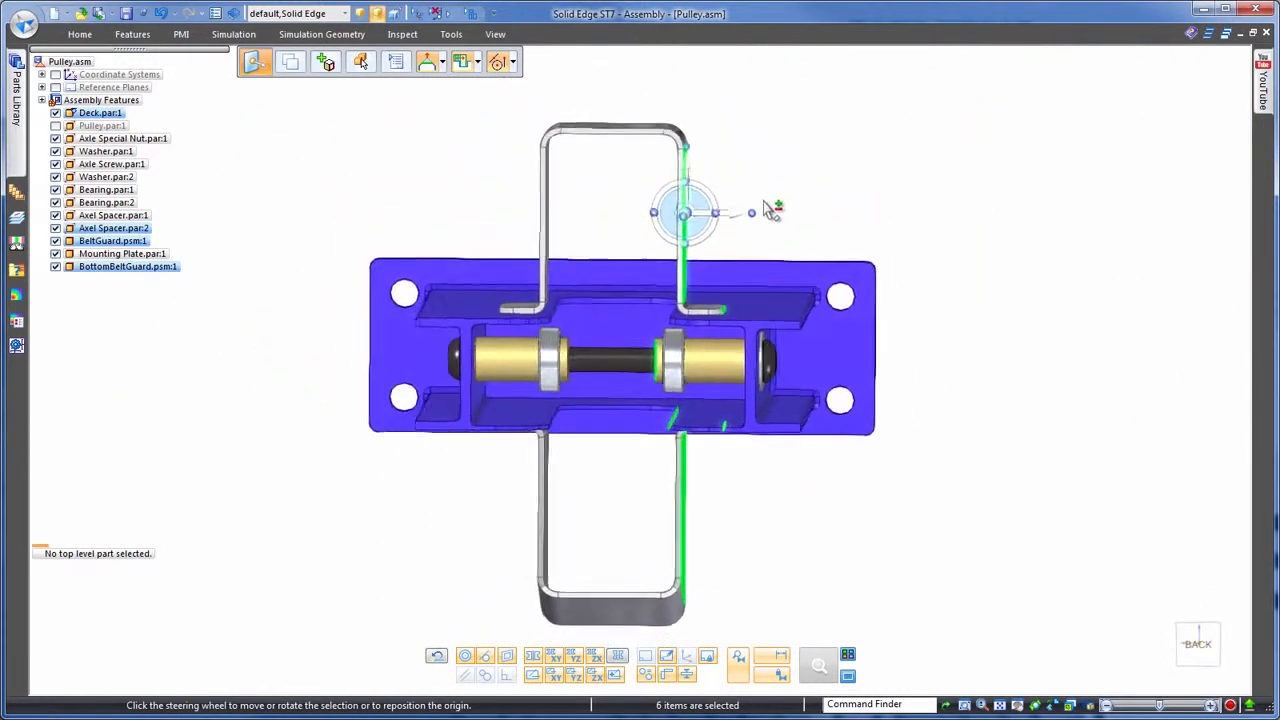
click(741, 222)
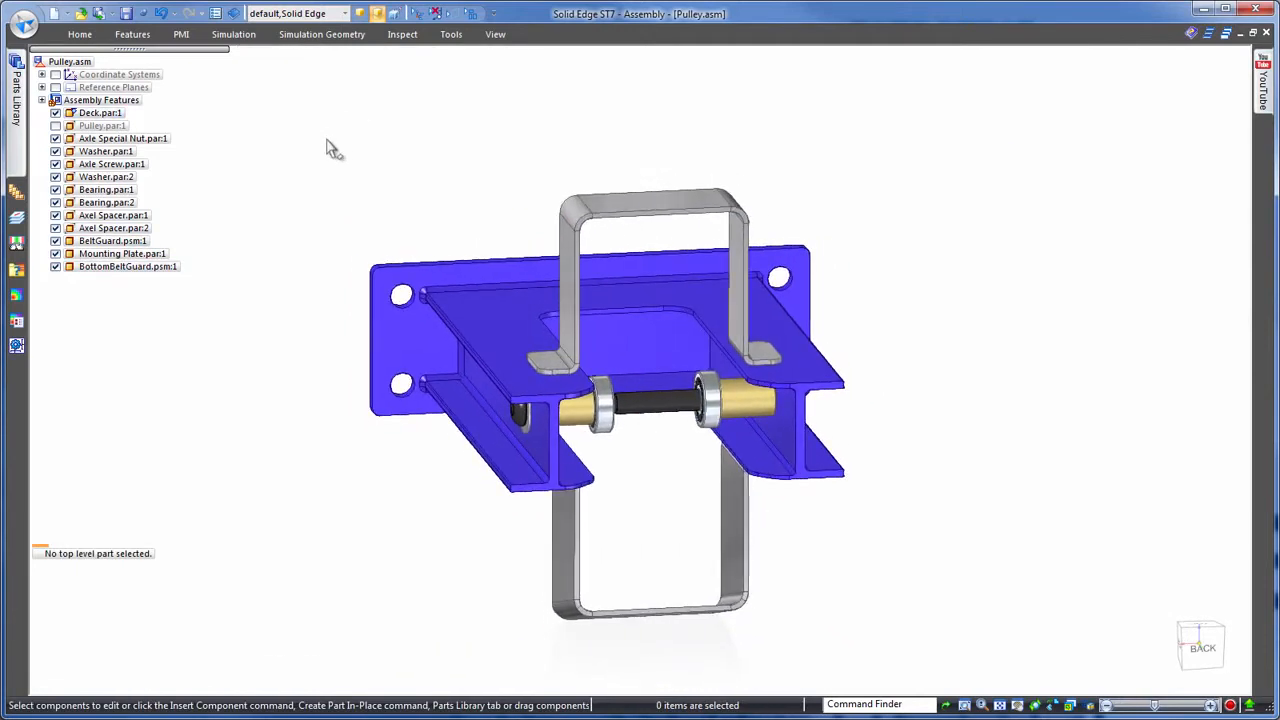
Show the pulley again and check its clearance between the belt guards and the deck.
click(56, 126)
key(ctrl+f)
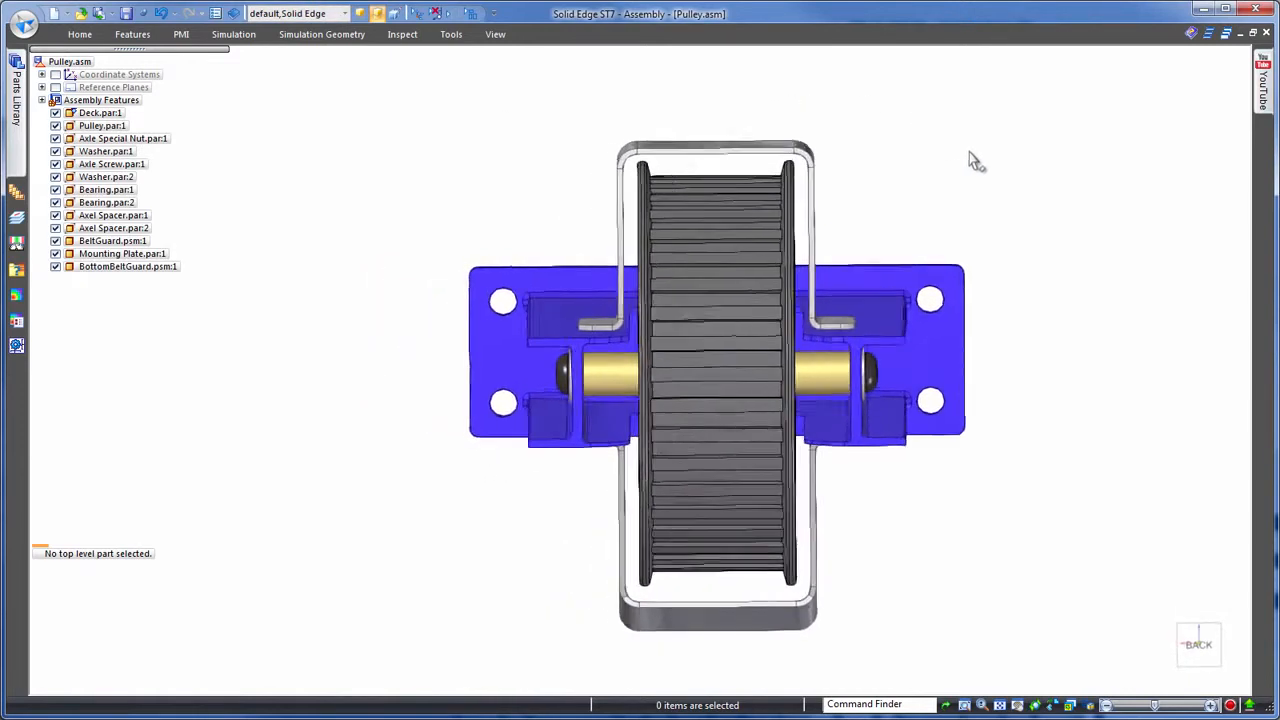
key(ctrl+i)
key(ctrl+l)
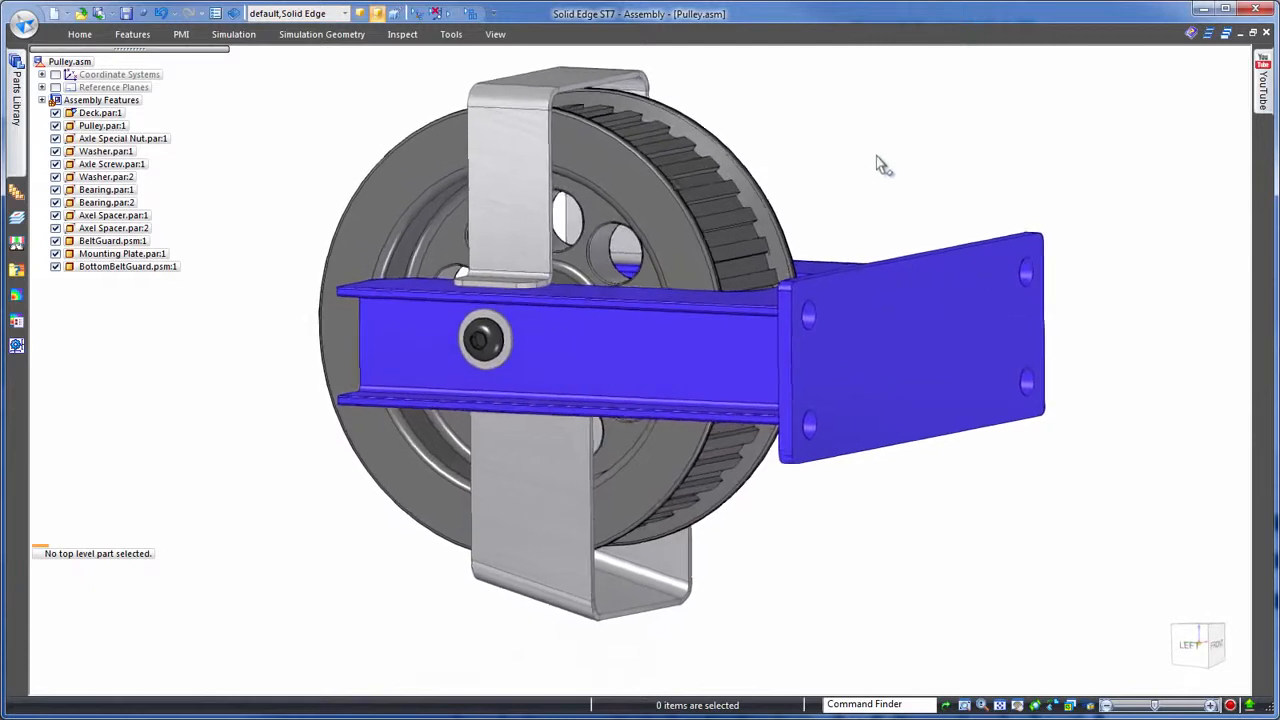
Make the bottom belt guard's edge face coplanar with the corresponding edge face of the top belt guard.
click(604, 515)
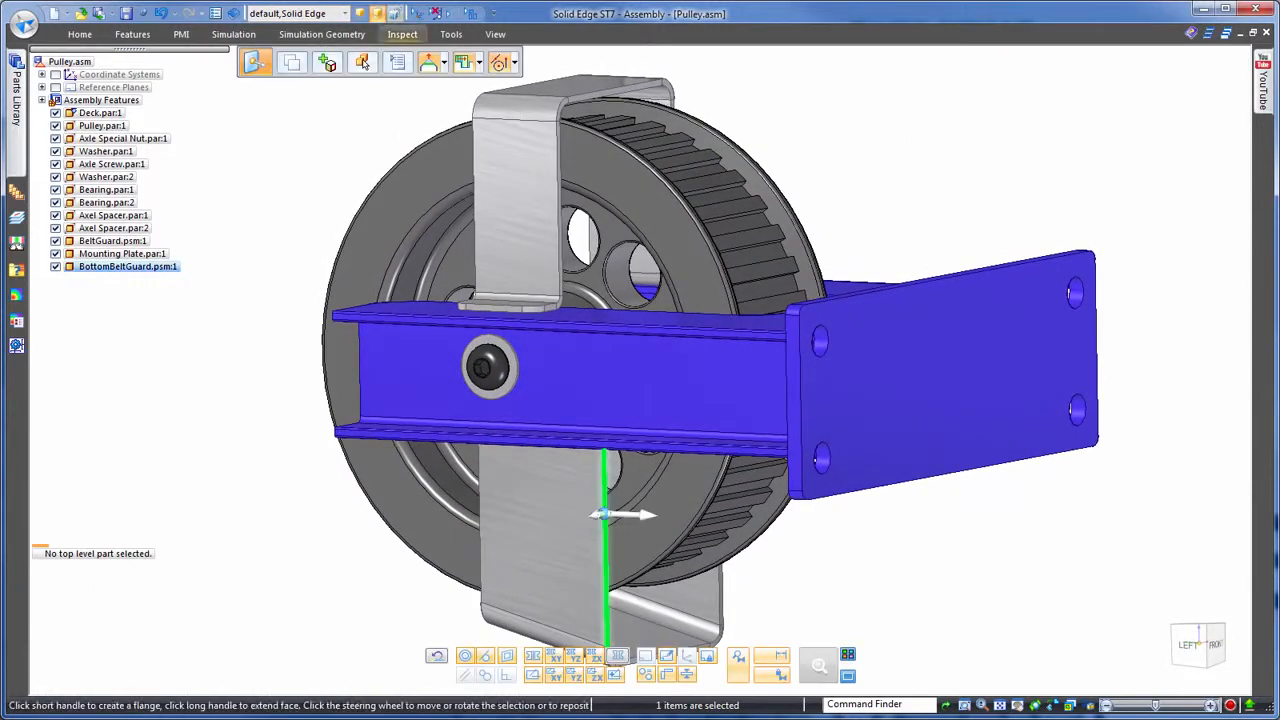
click(72, 34)
click(765, 62)
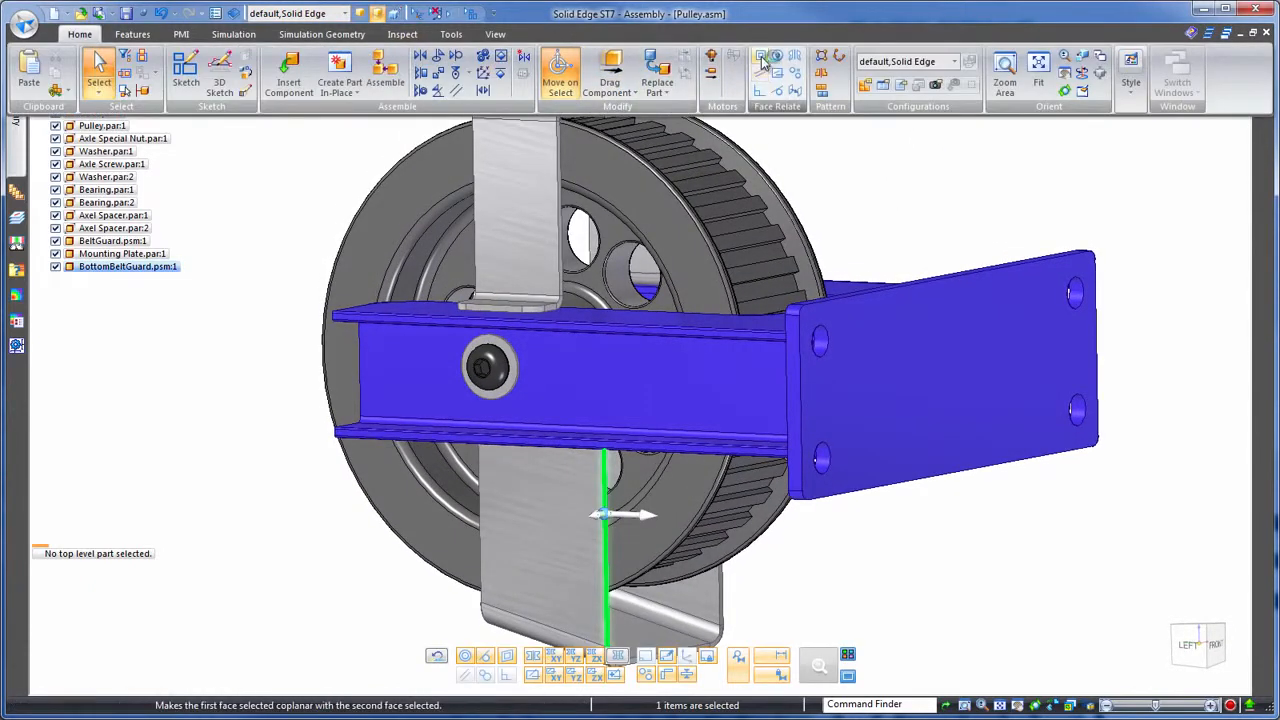
right_click(561, 201)
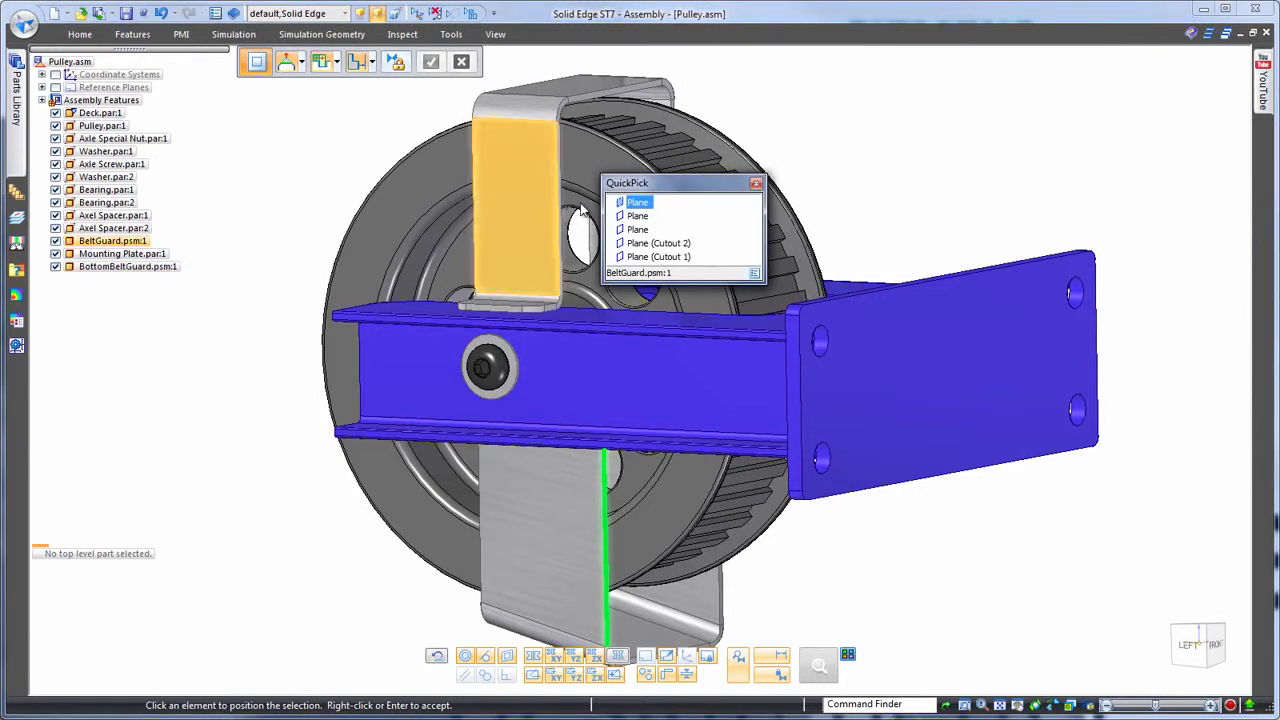
click(625, 214)
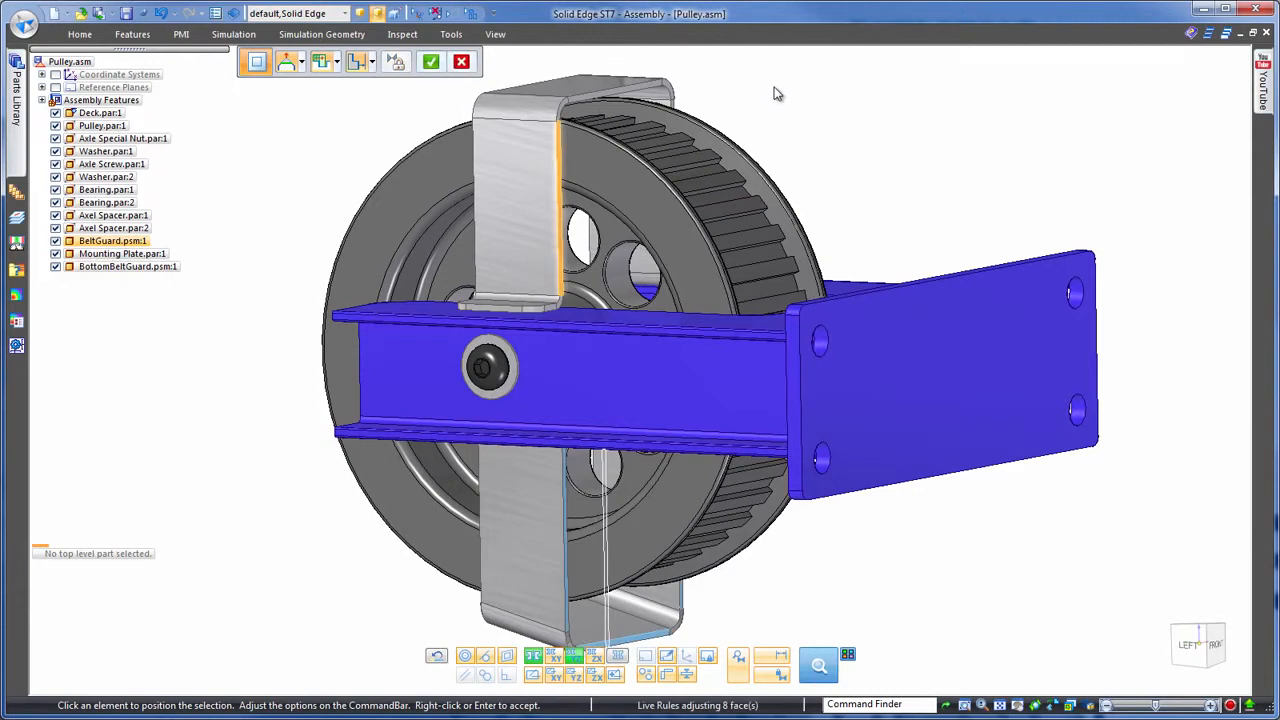
right_click(777, 94)
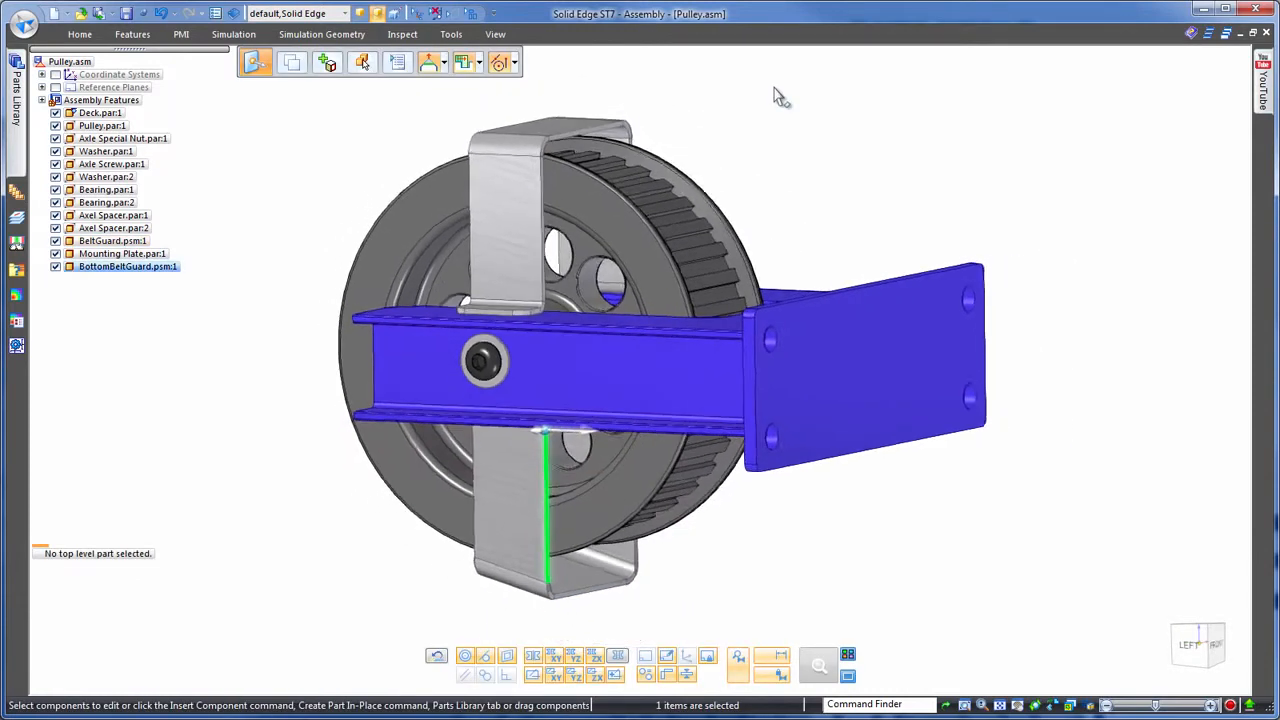
Select all coplanar edge faces of both belt guards with Selection Manager and make them coplanar with the rear face of the deck's slot.
key(space)
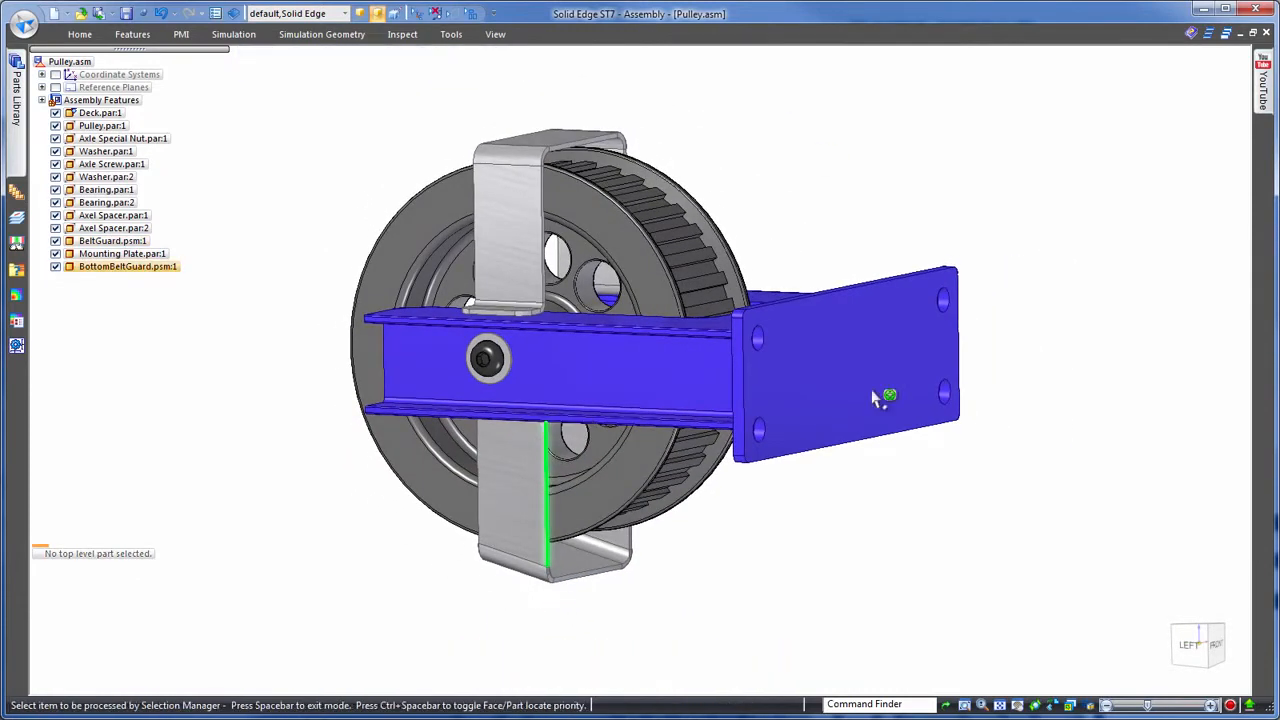
click(549, 497)
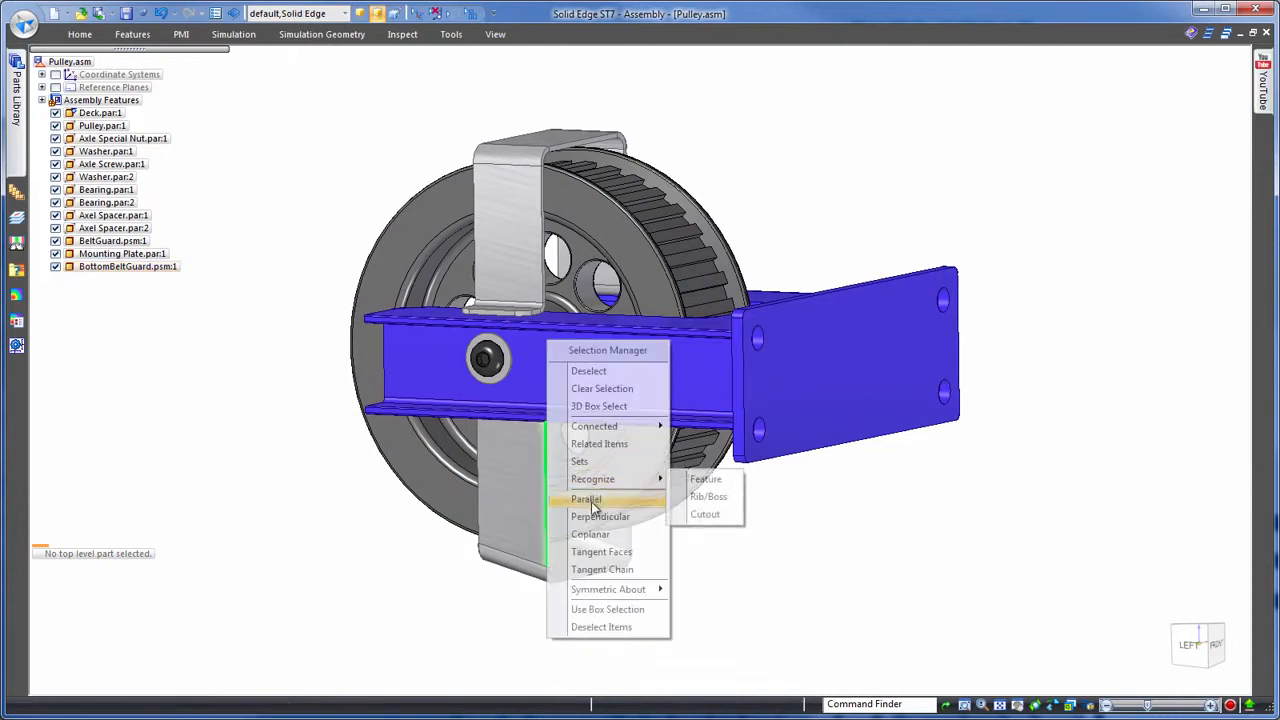
click(597, 535)
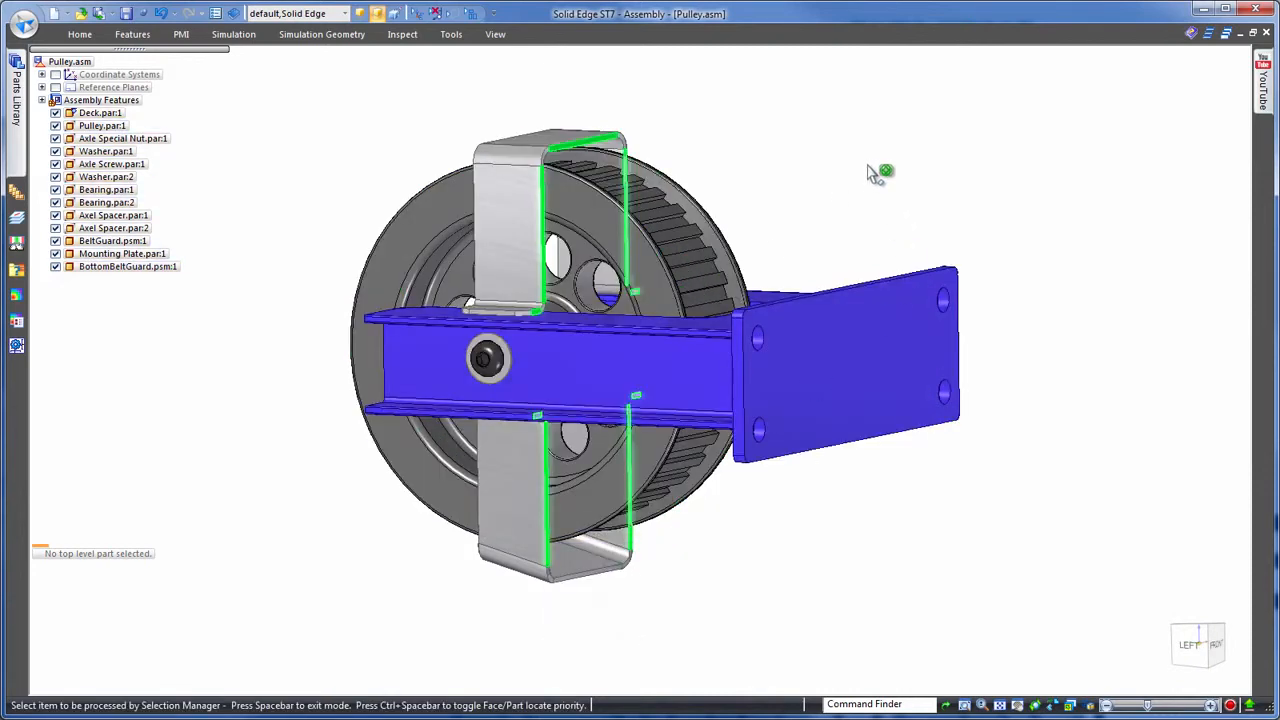
key(space)
click(76, 35)
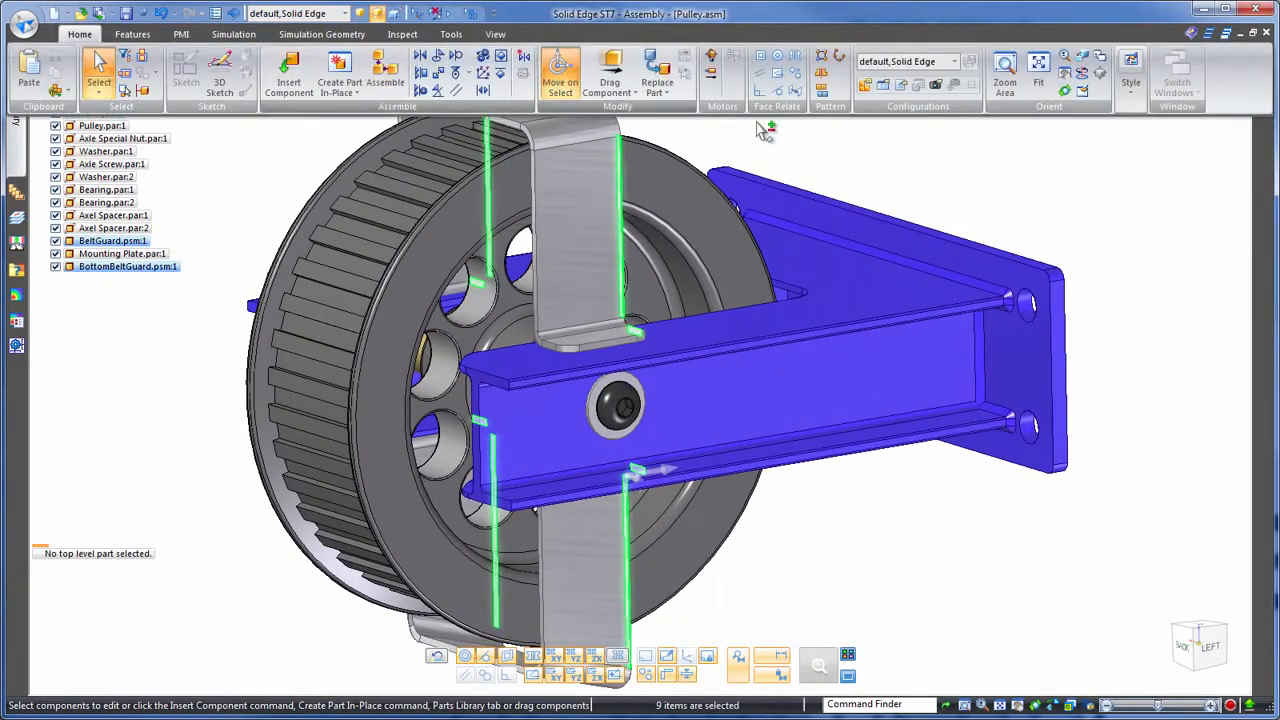
click(761, 60)
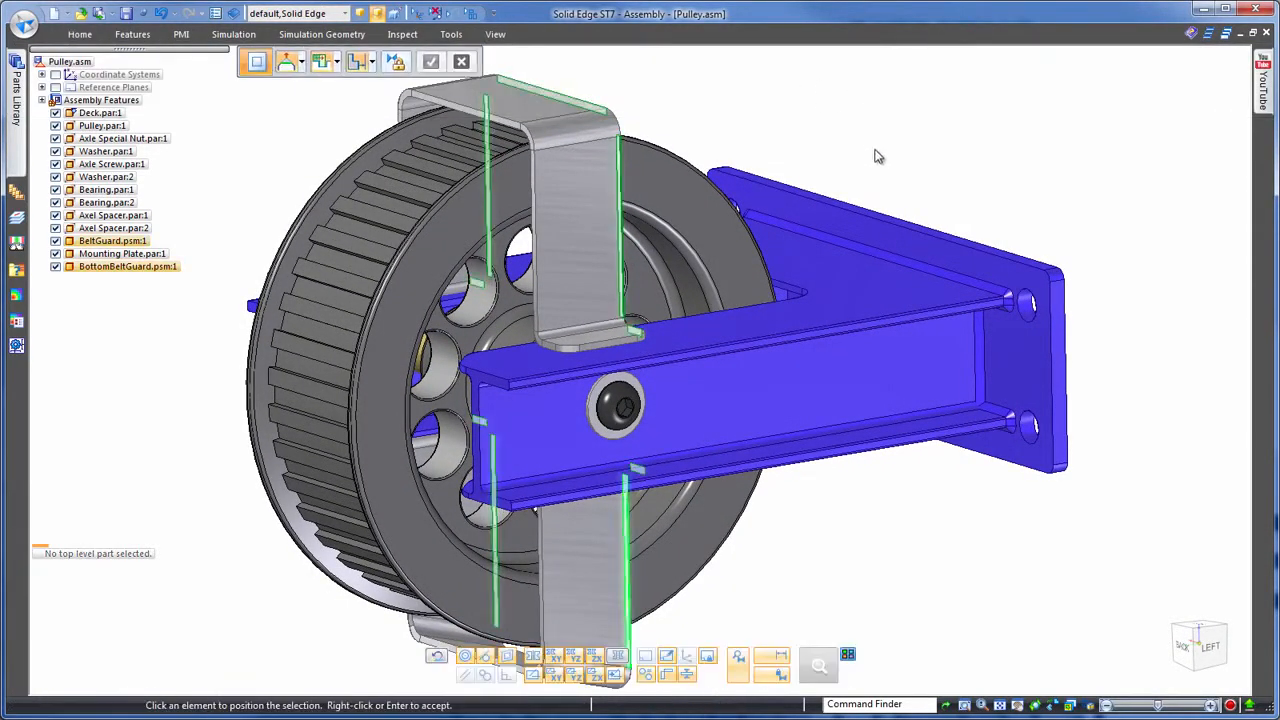
click(786, 290)
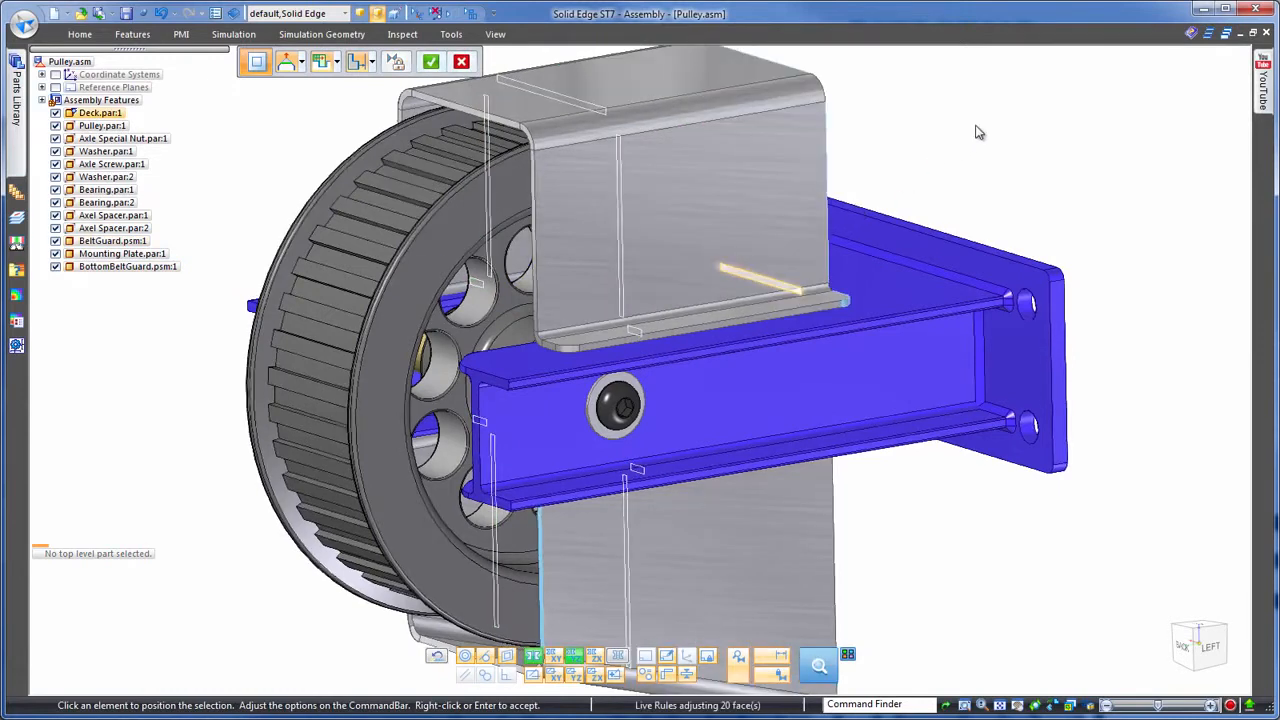
key(ctrl+l)
right_click(979, 132)
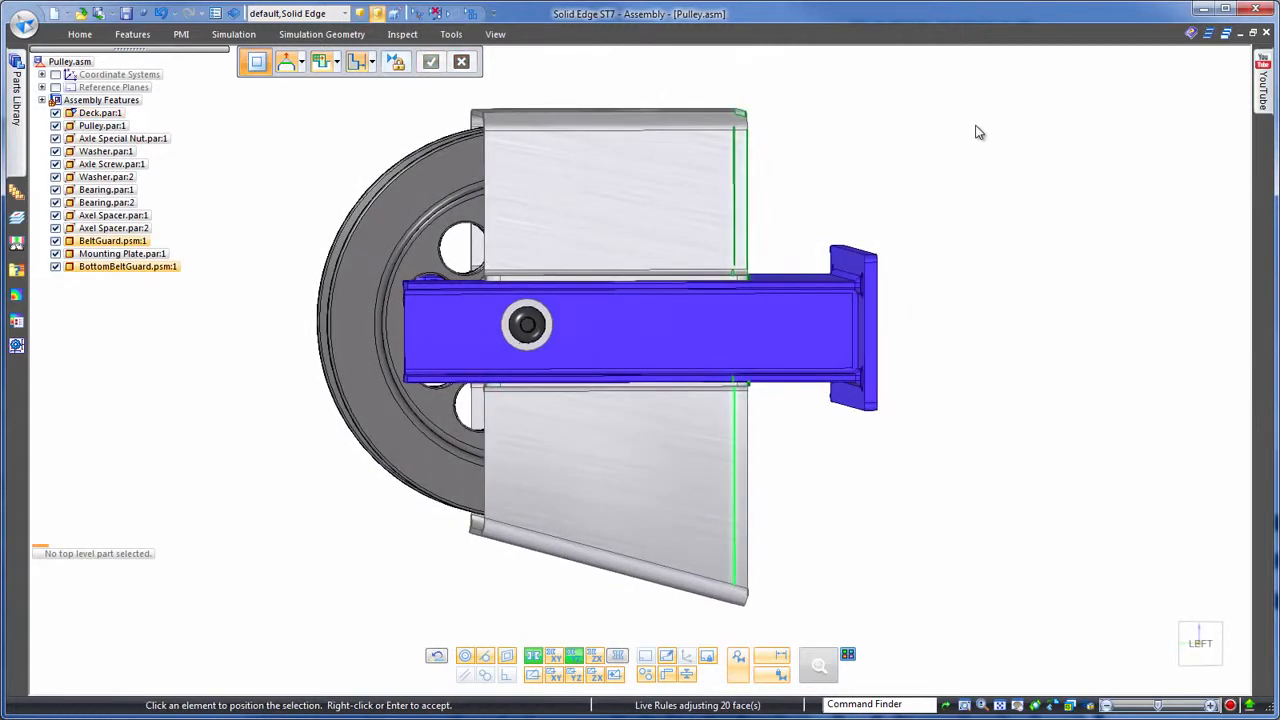
key(Escape)
key(Escape)
key(ctrl+i)
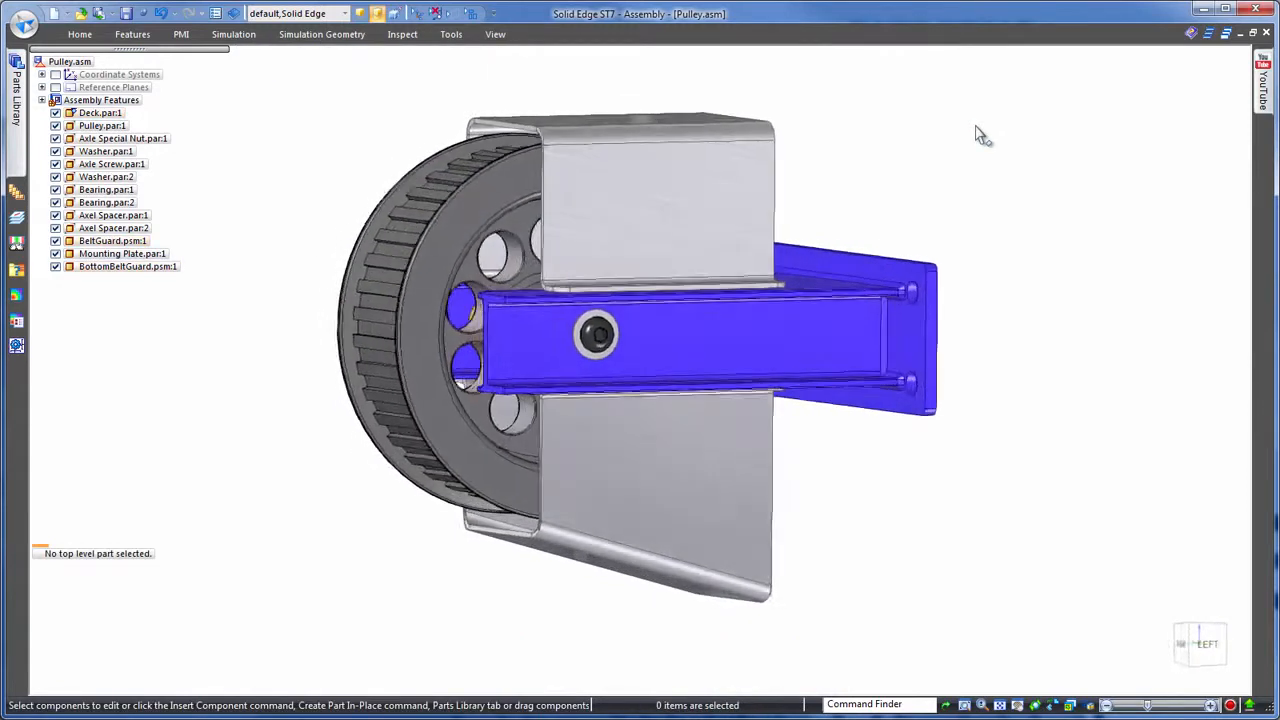